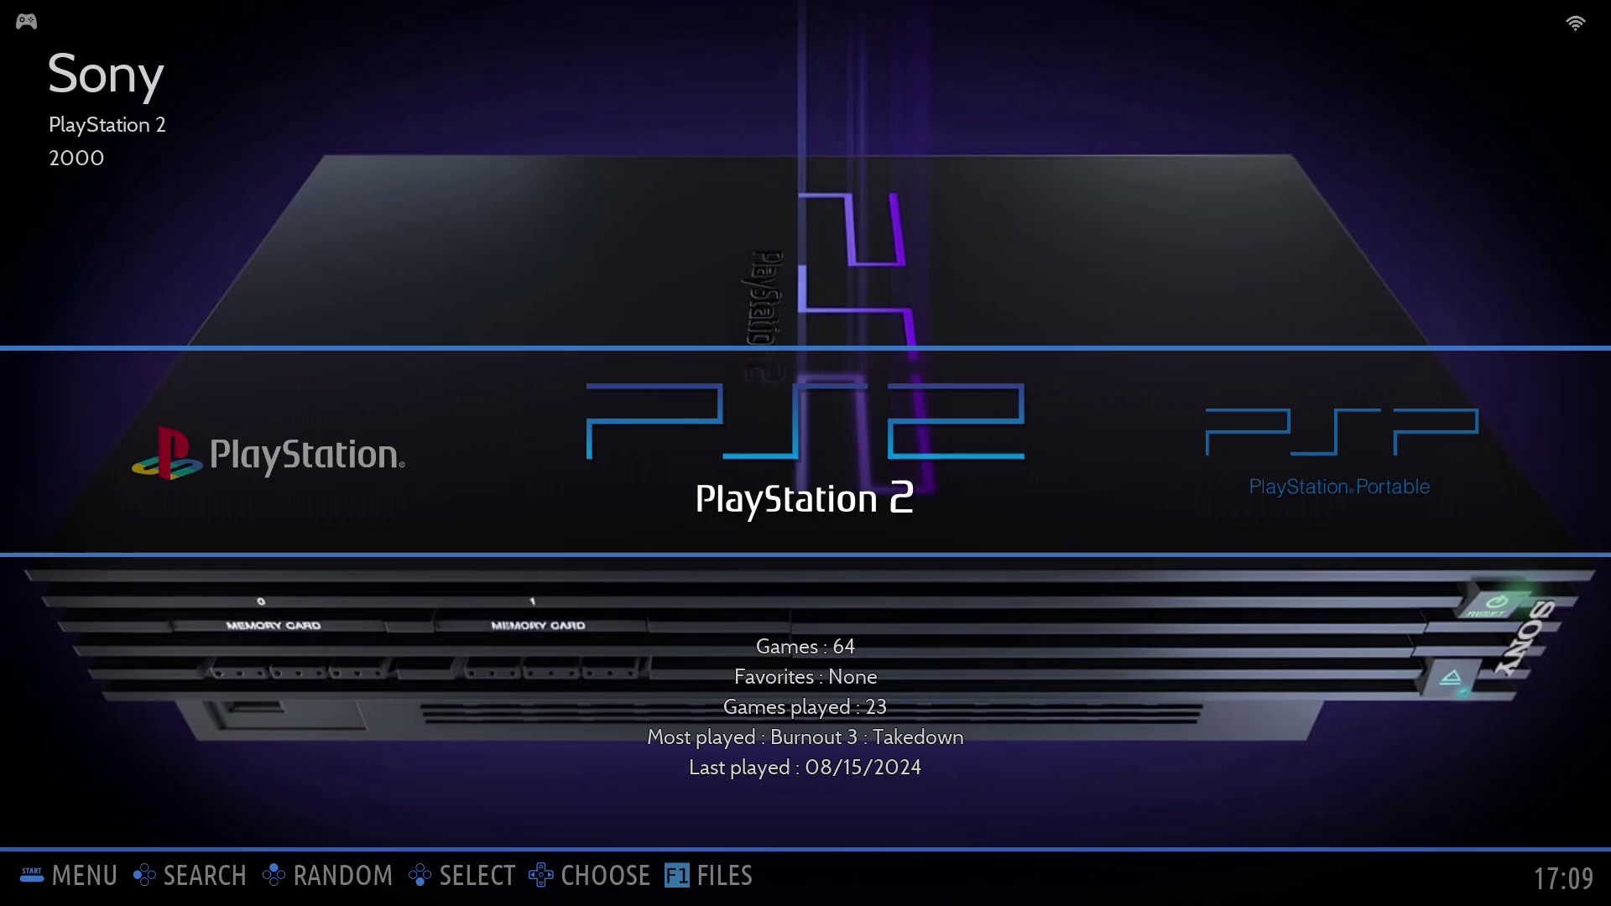
- Launch Devil May Cry from the PlayStation 2 game list, quit it and return to the system selection
{"action": "key", "text": "Return"}
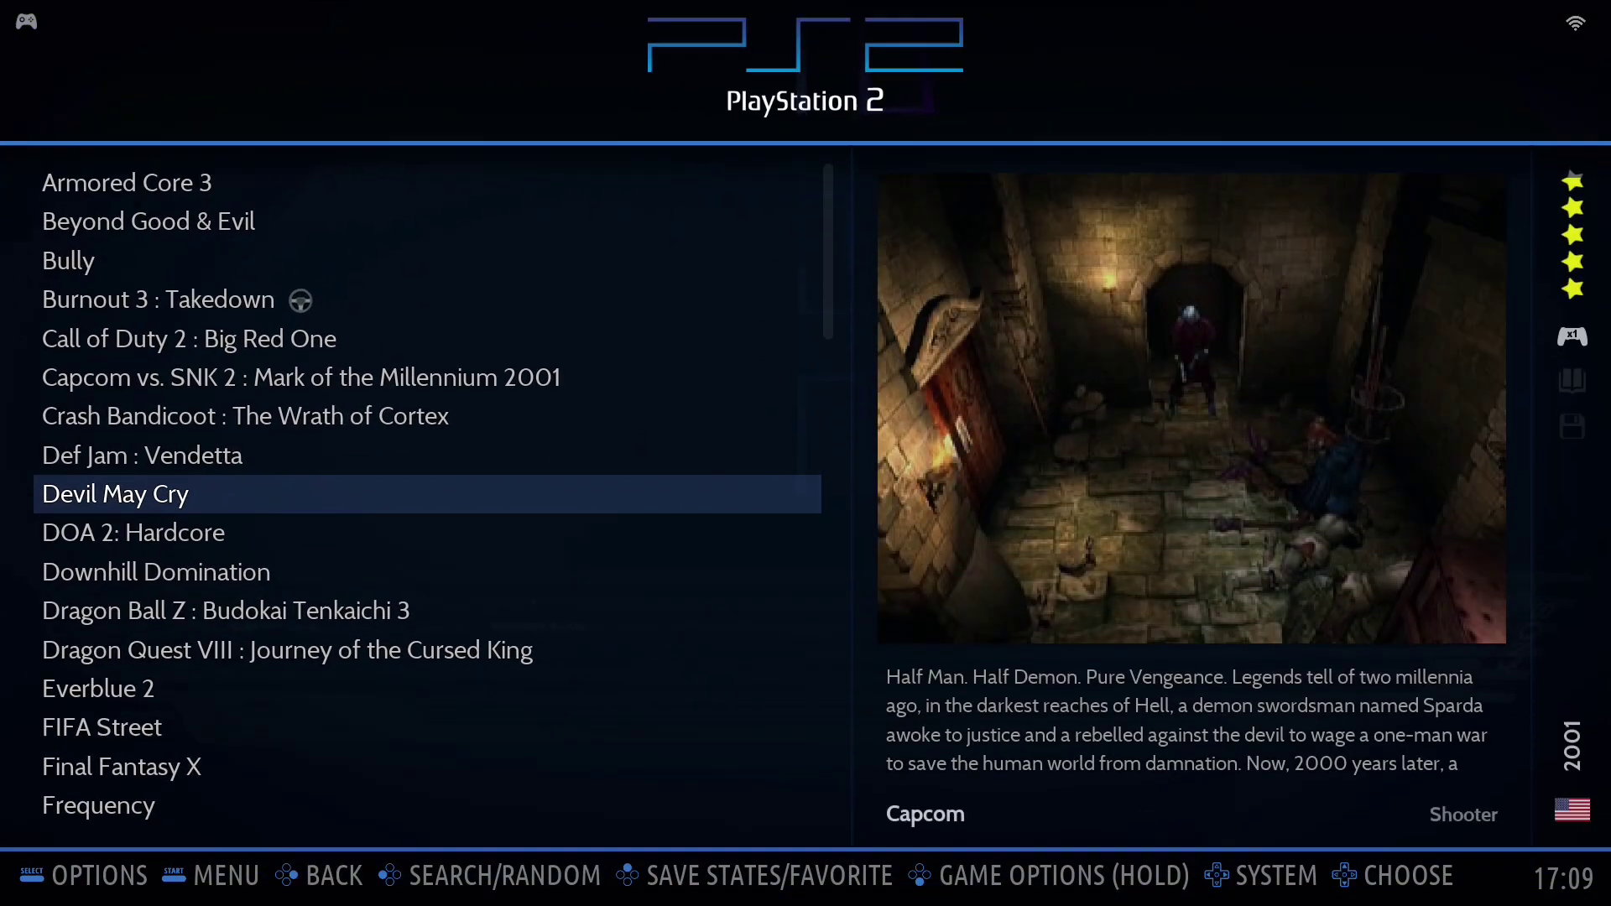
{"action": "key", "text": "Down"}
{"action": "key", "text": "Up"}
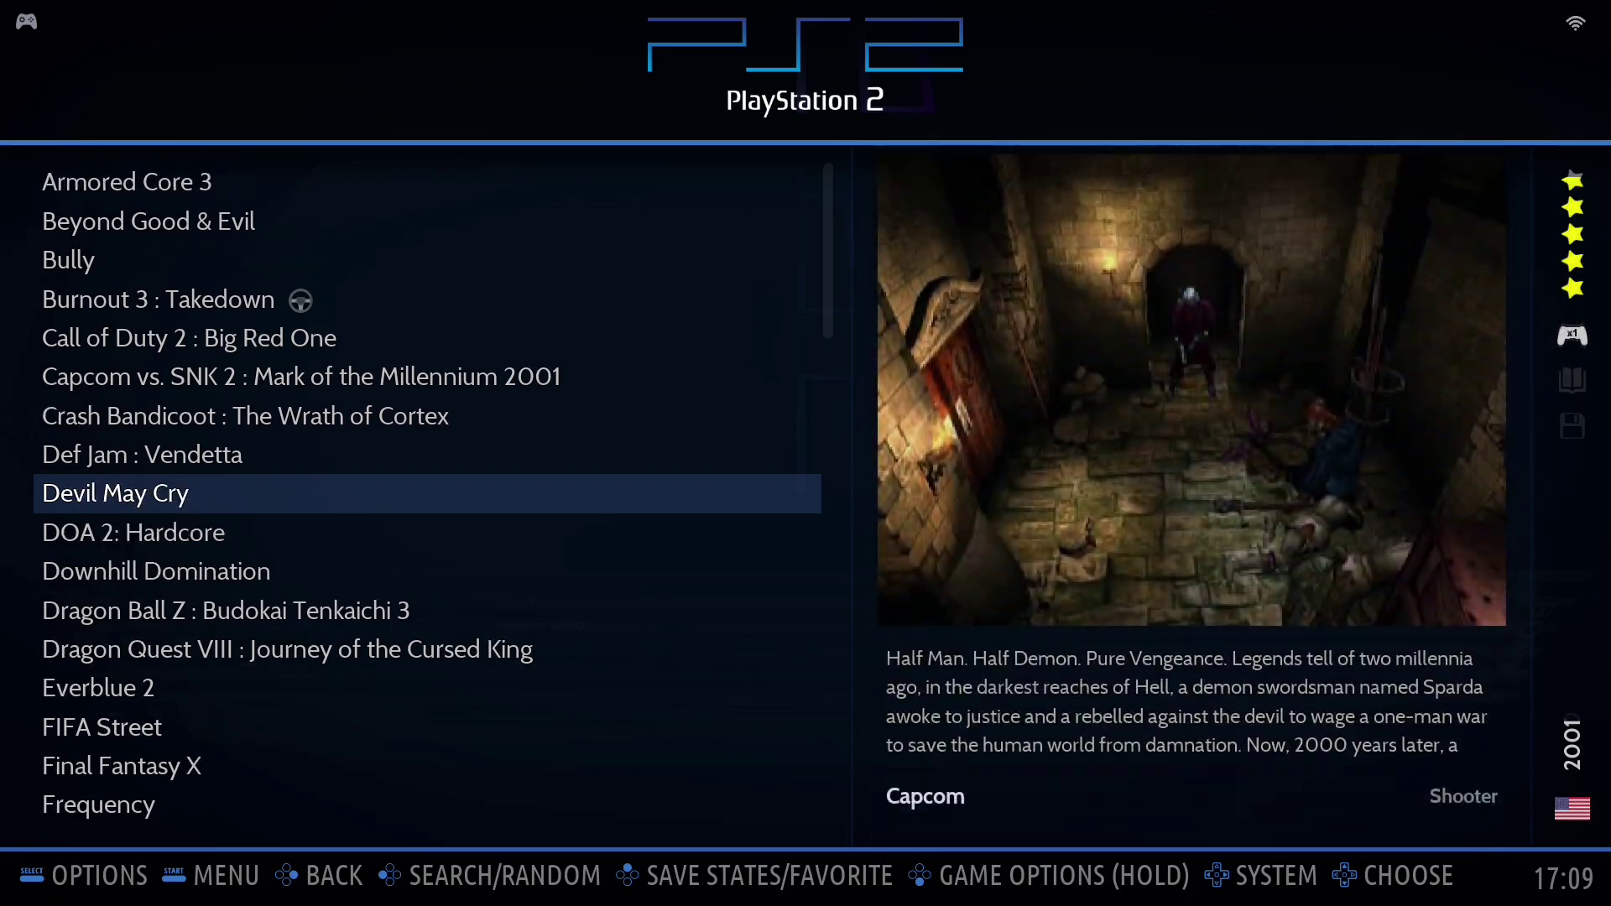
{"action": "key", "text": "Return"}
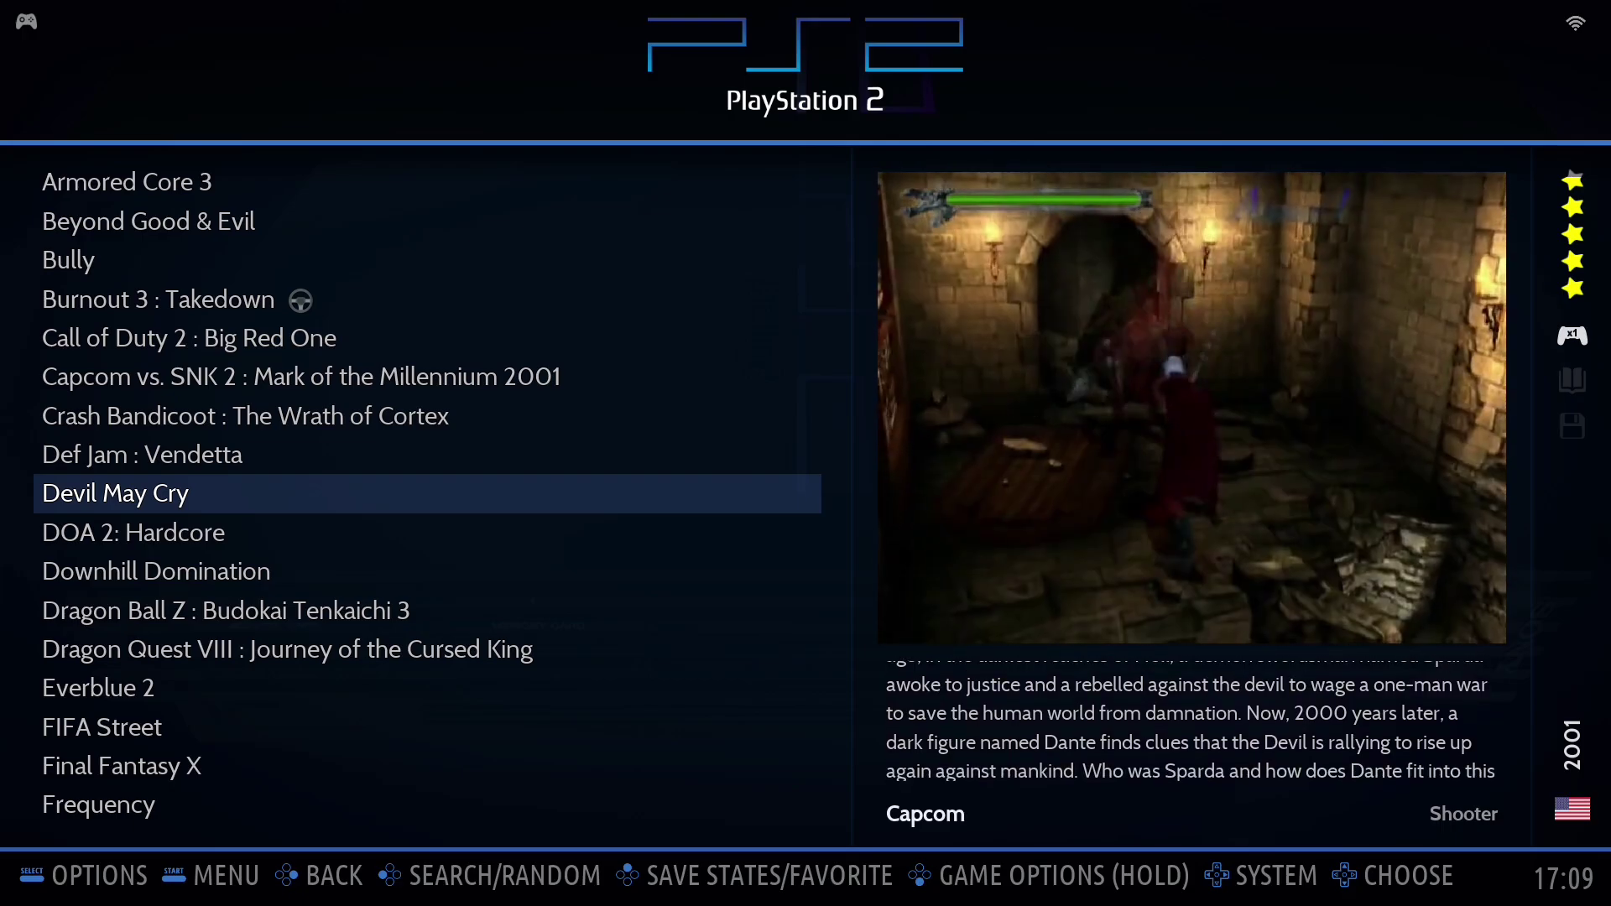
{"action": "key", "text": "Escape"}
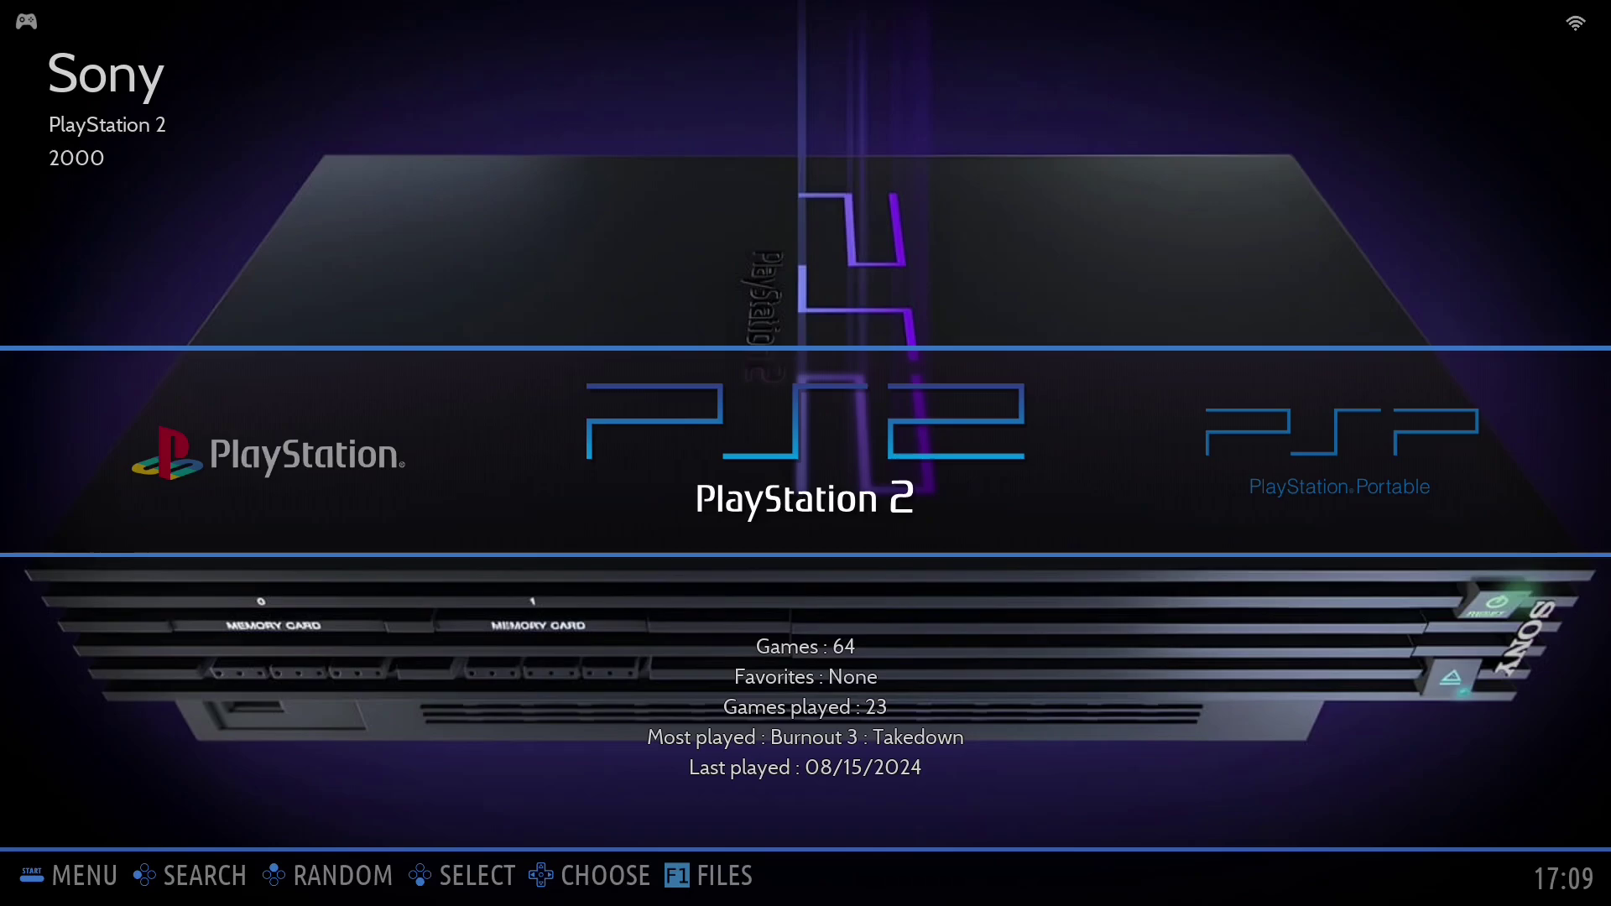
- Open the file manager's applications, run pcsx2-config and start the PS2 BIOS
{"action": "key", "text": "F1"}
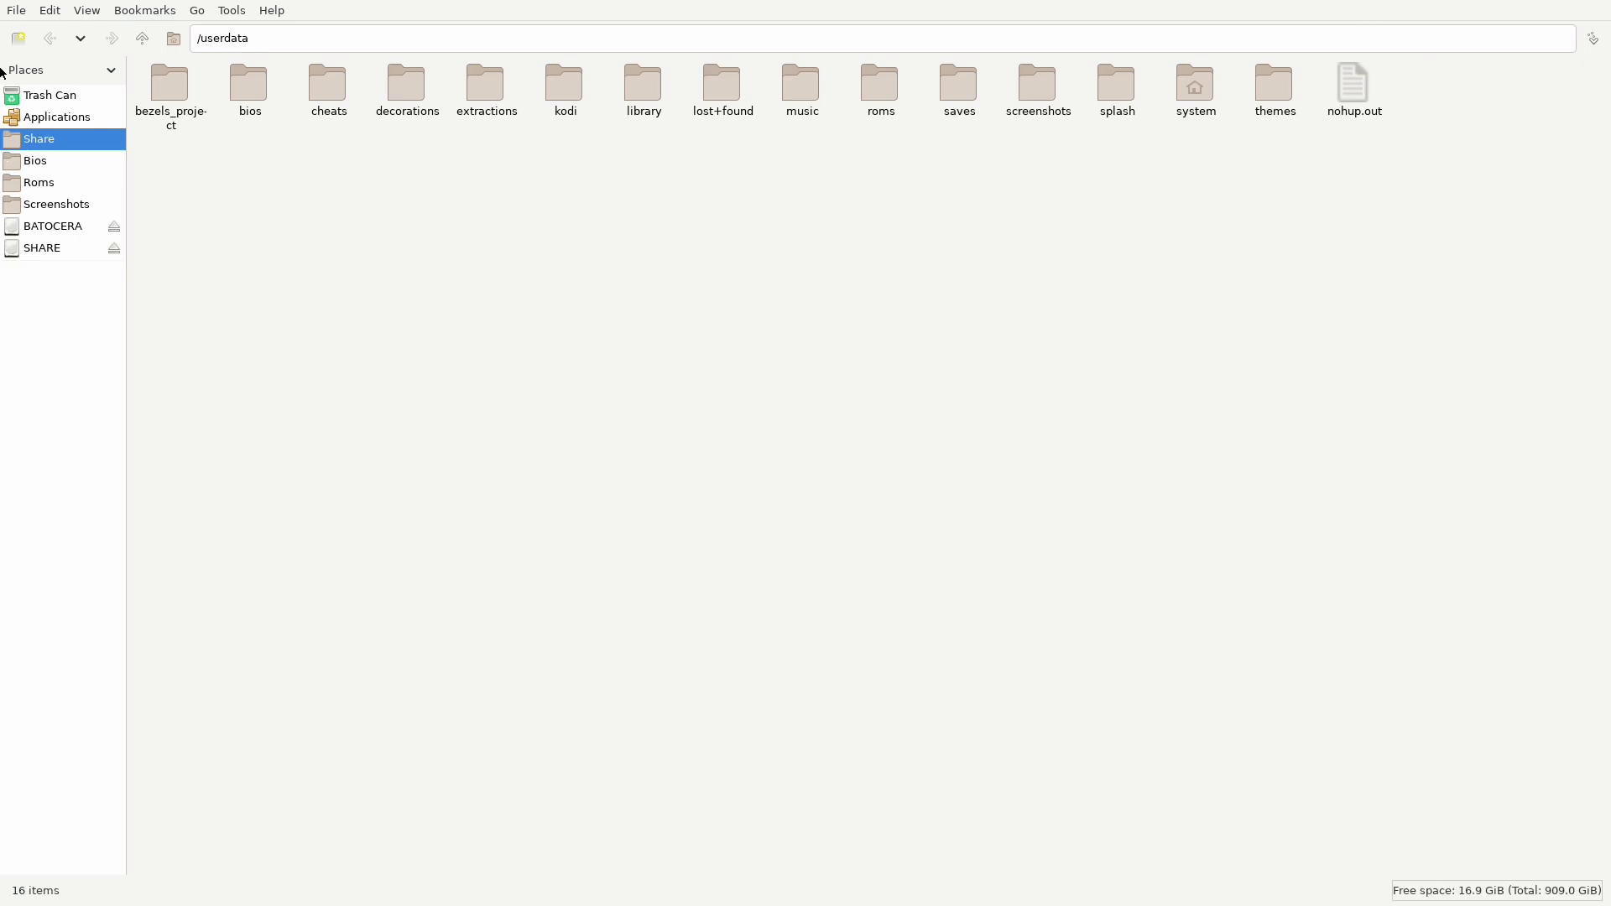
{"action": "left_click", "coordinate": [32, 123]}
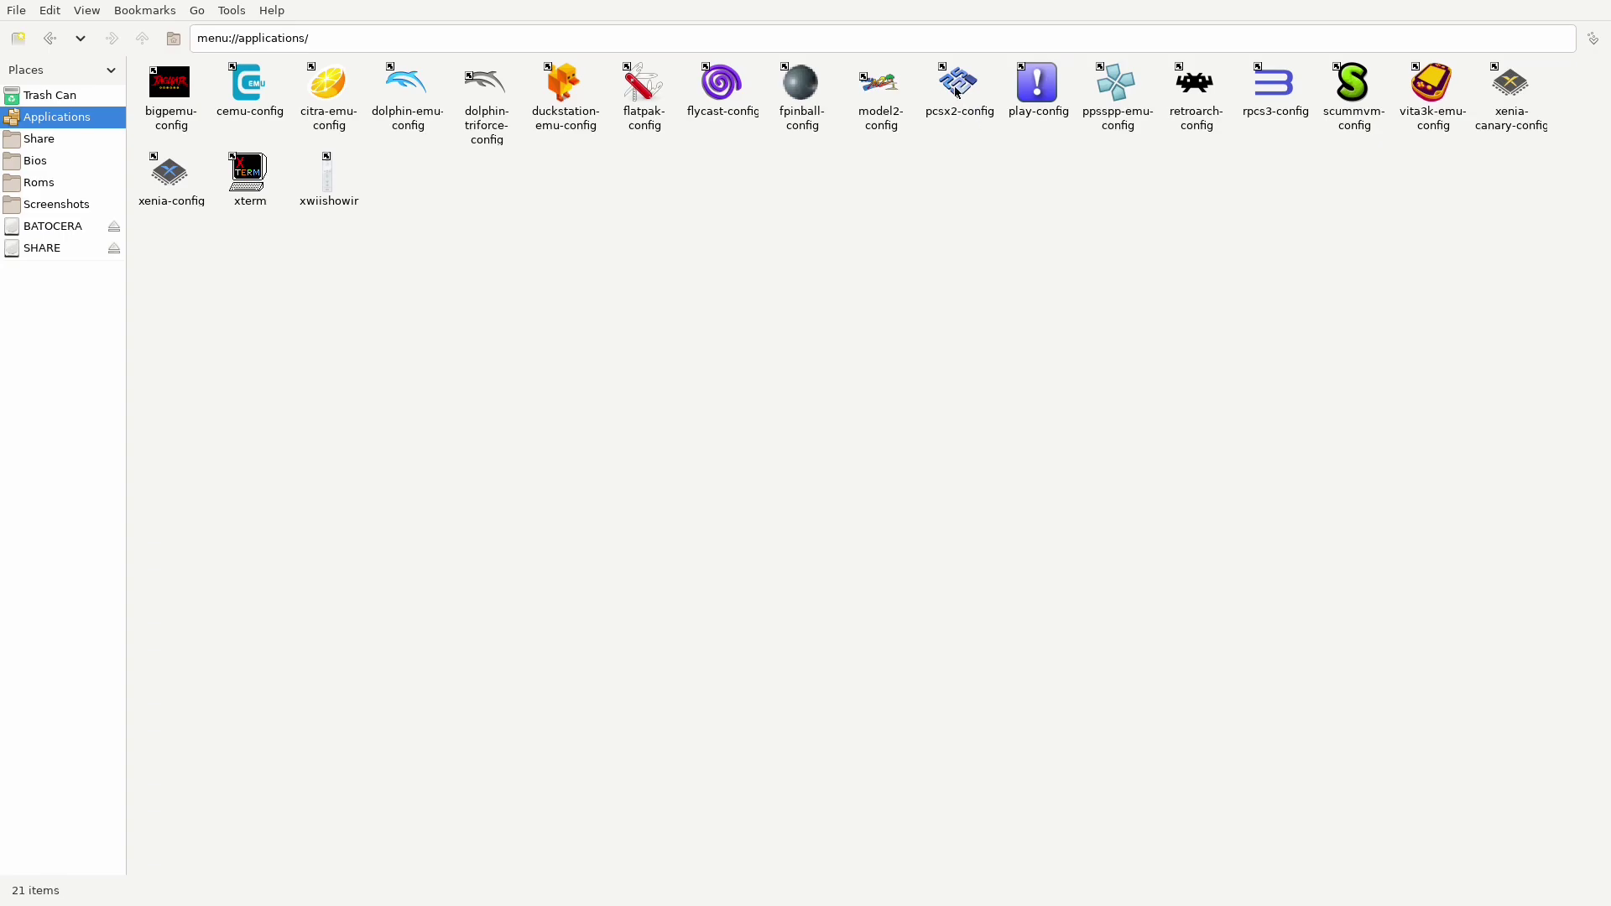
{"action": "left_click", "coordinate": [958, 93]}
{"action": "double_click", "coordinate": [958, 93]}
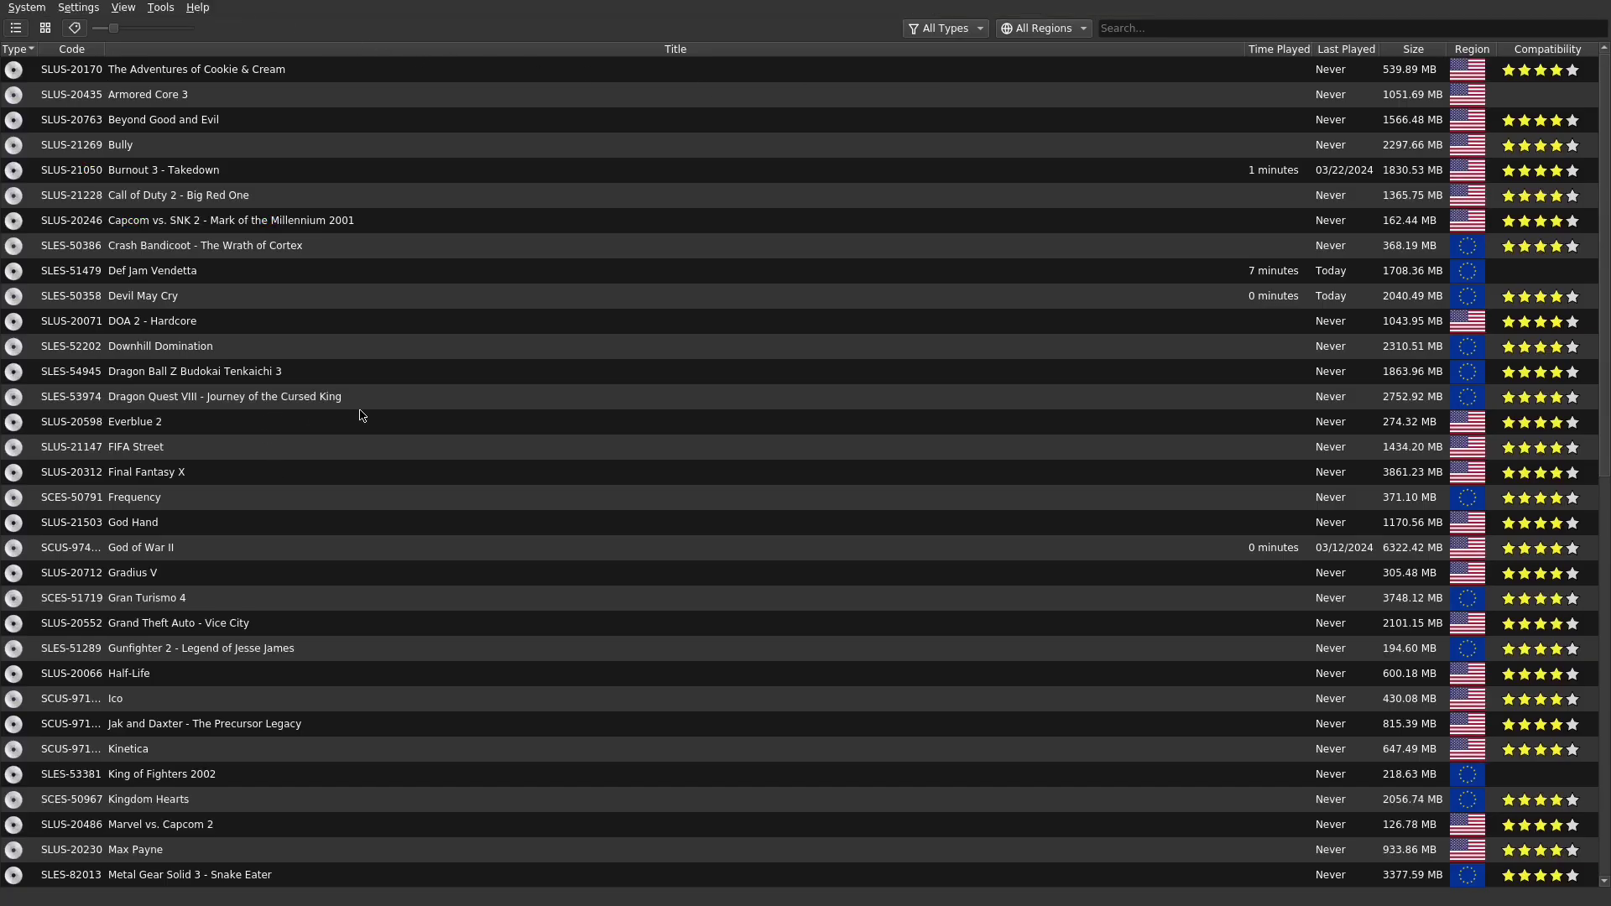
{"action": "left_click", "coordinate": [28, 9]}
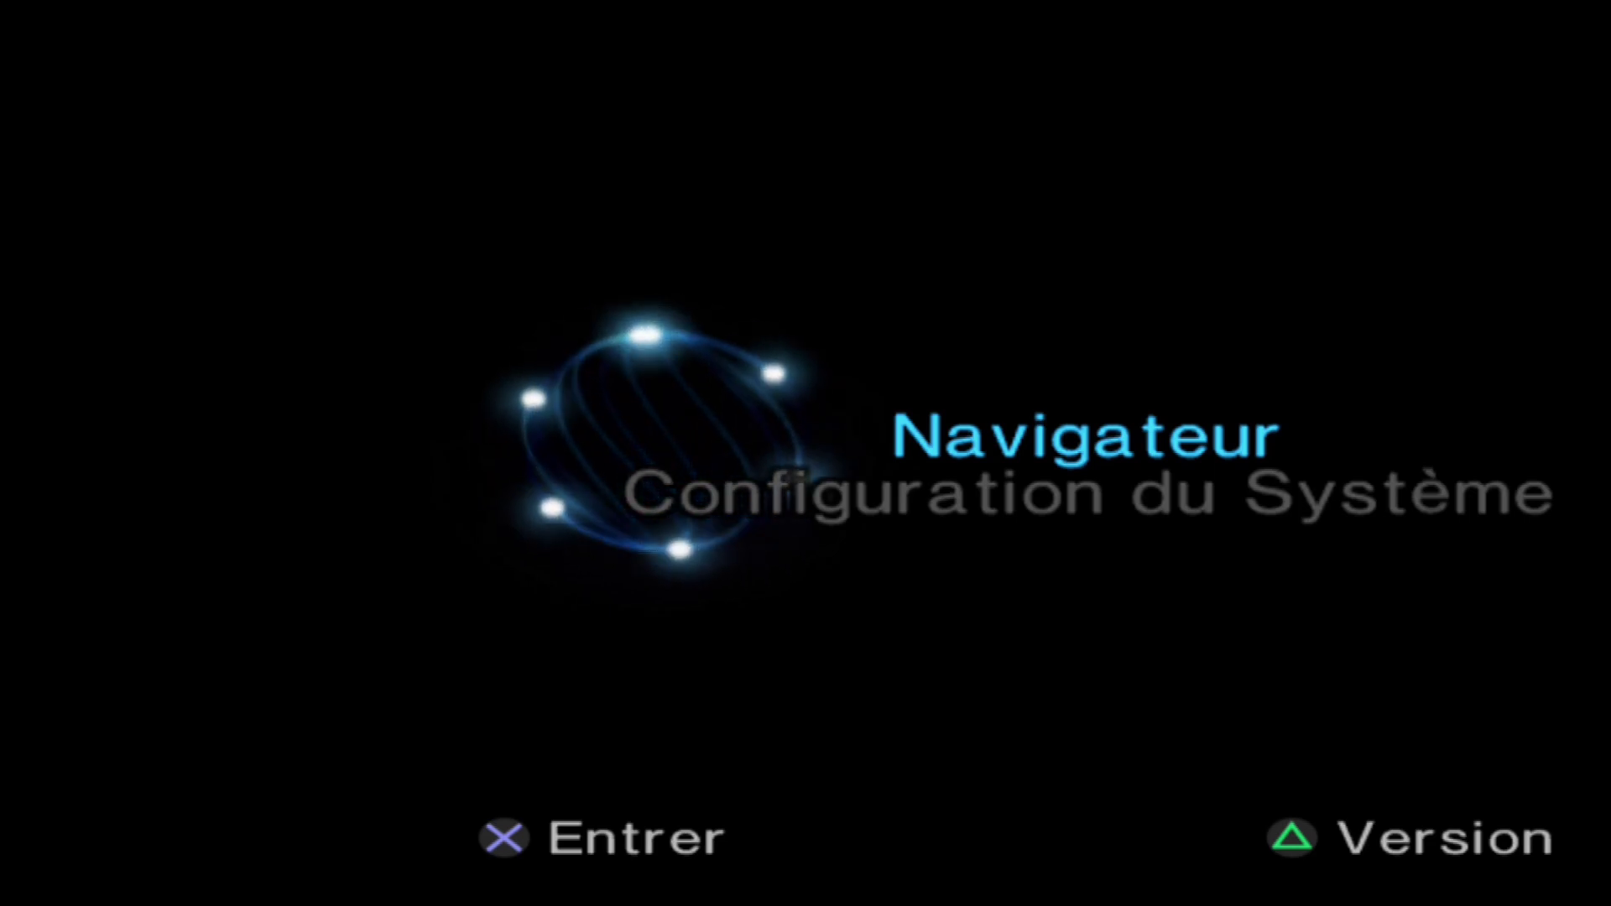
- In the emulator's controller settings, bind Port 1's D-Pad Up, Right, Down and Left to Hat0North, Hat0East, Hat0South and Hat0West
{"action": "key", "text": "Escape"}
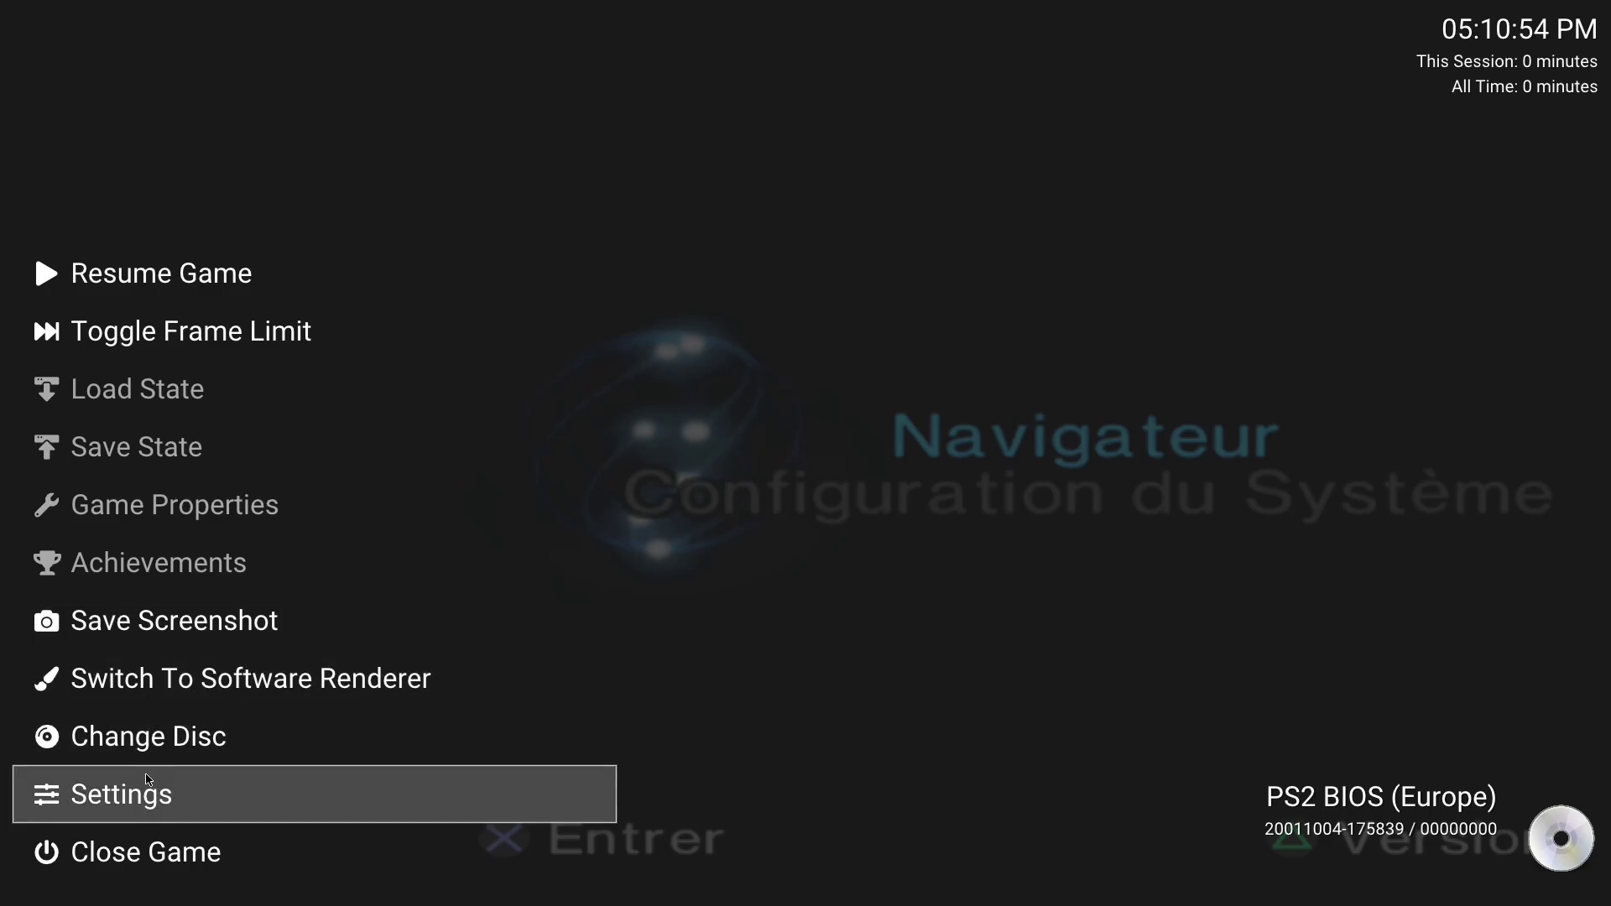
{"action": "left_click", "coordinate": [144, 796]}
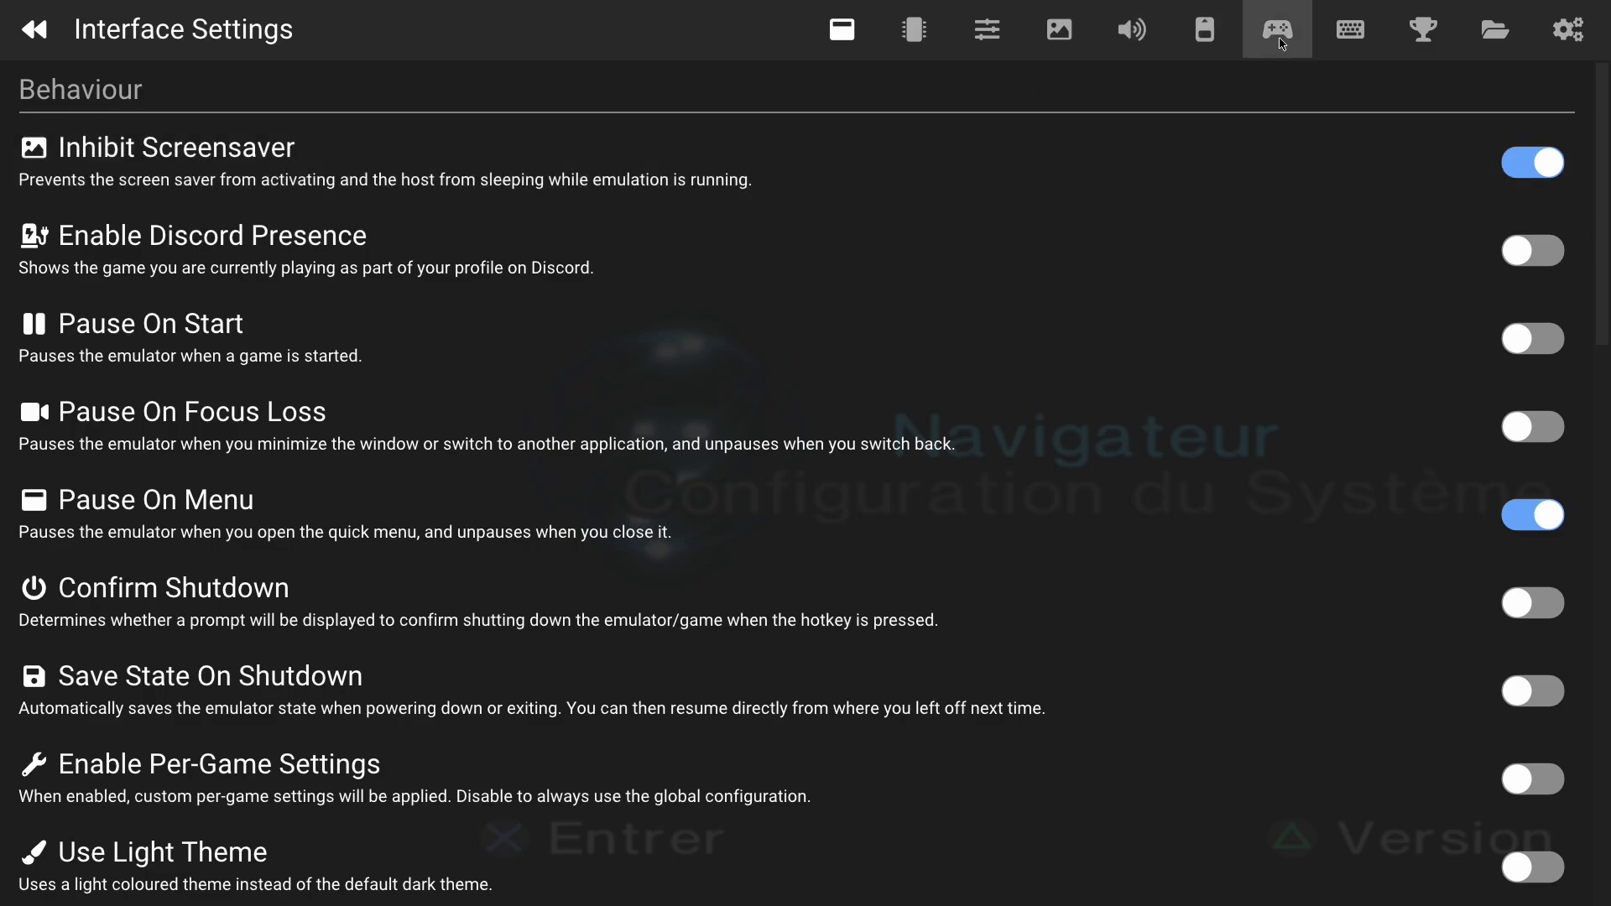
{"action": "left_click", "coordinate": [1281, 44]}
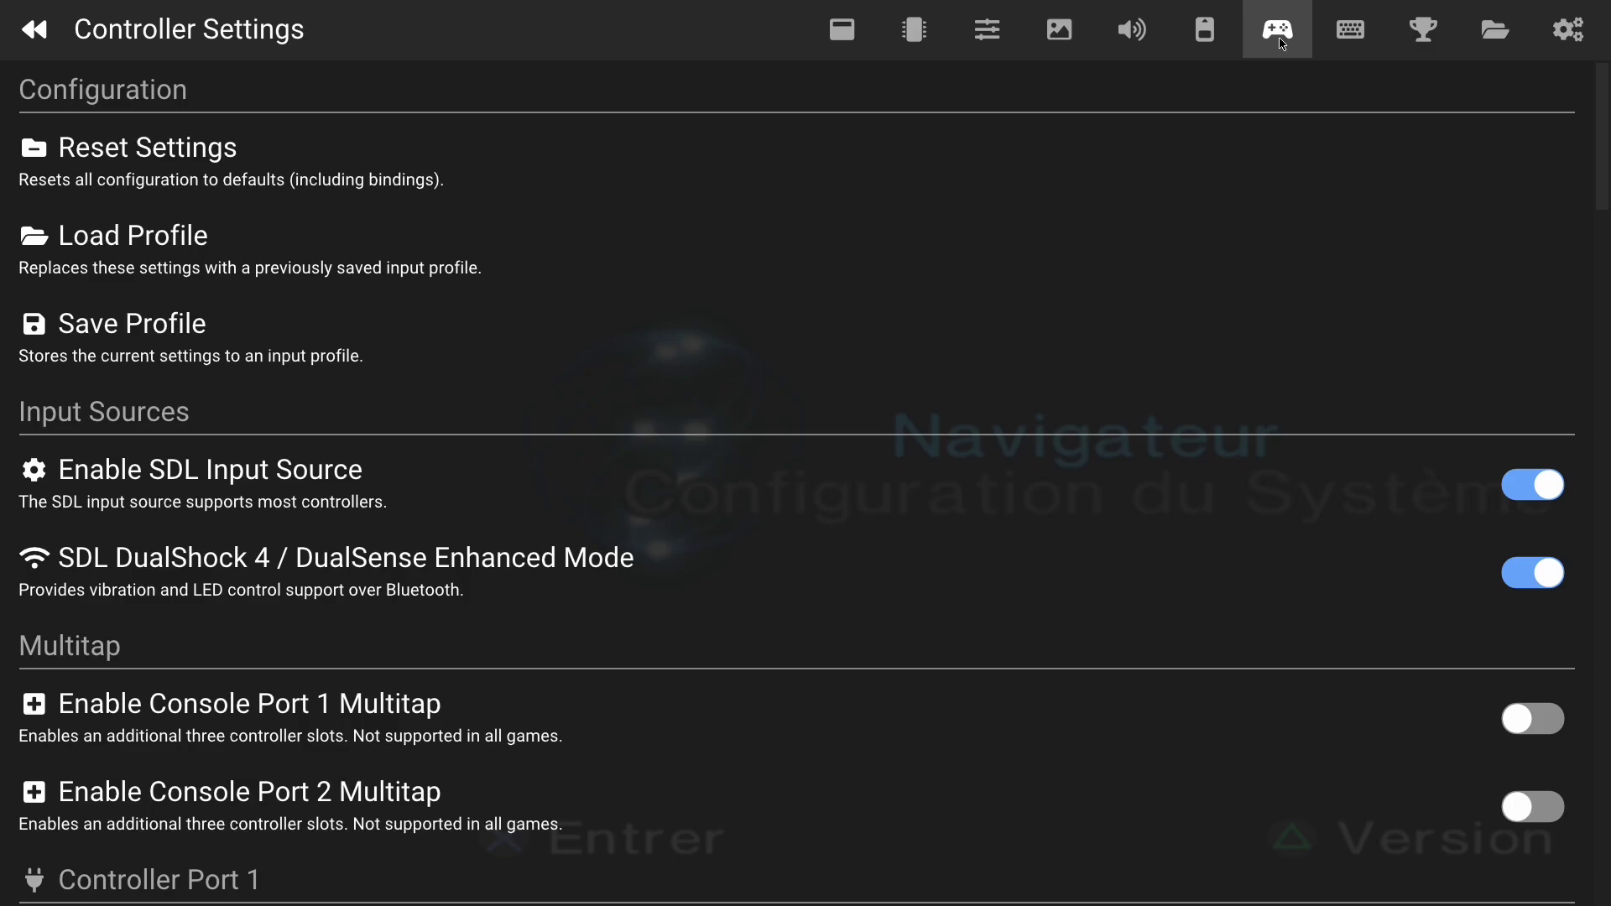
{"action": "scroll", "coordinate": [555, 424], "scroll_direction": "down", "scroll_amount": 3}
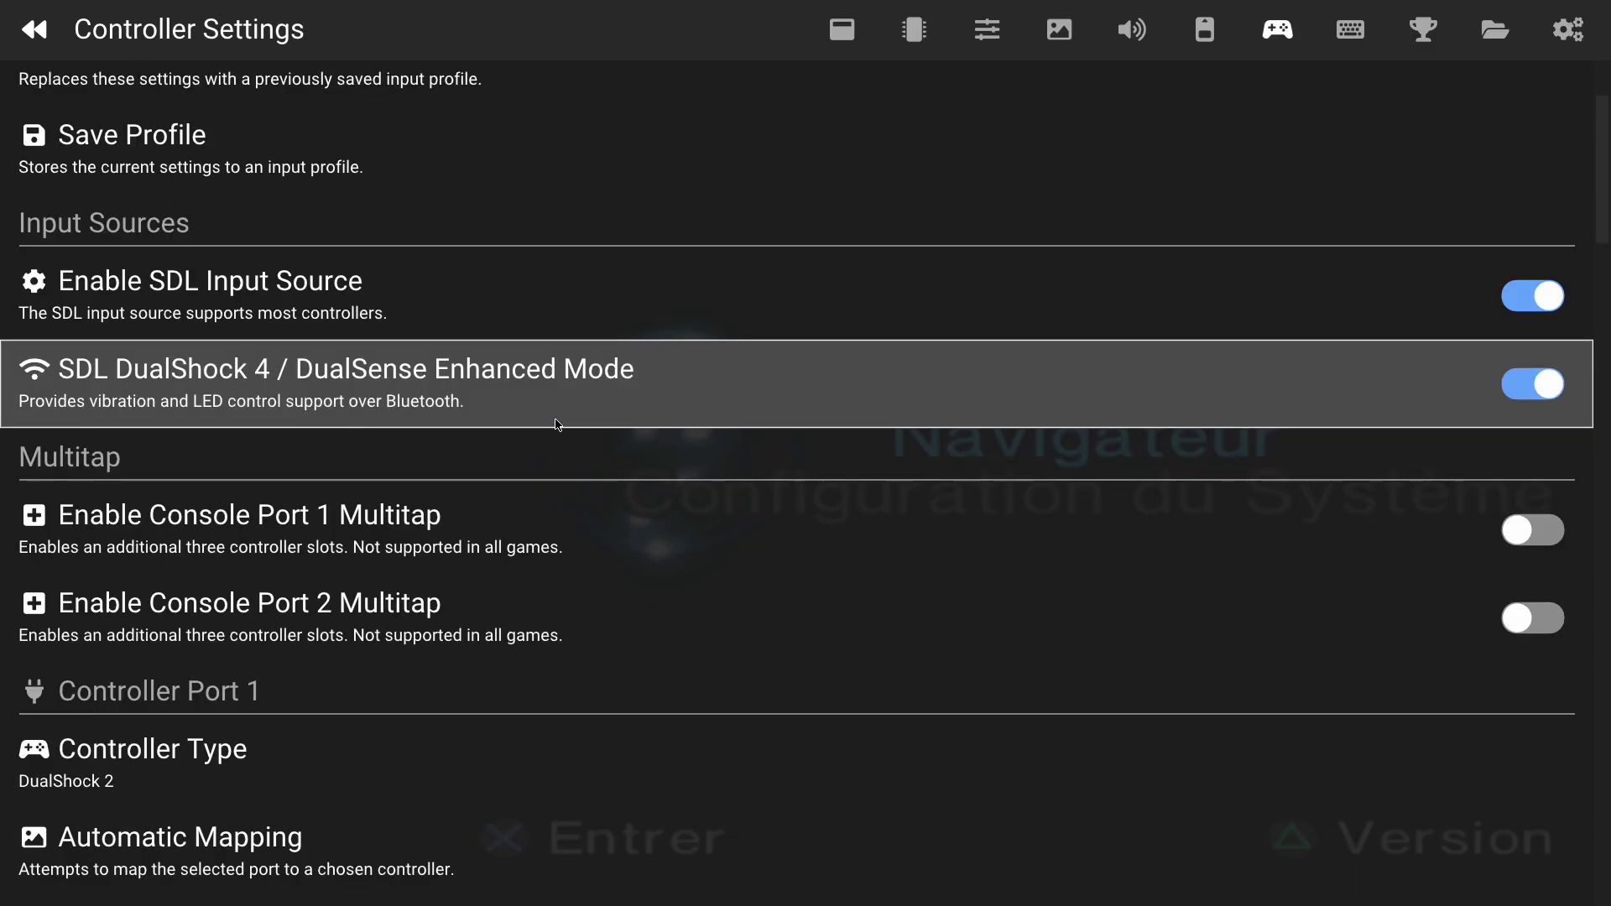
{"action": "scroll", "coordinate": [556, 424], "scroll_direction": "down", "scroll_amount": 6}
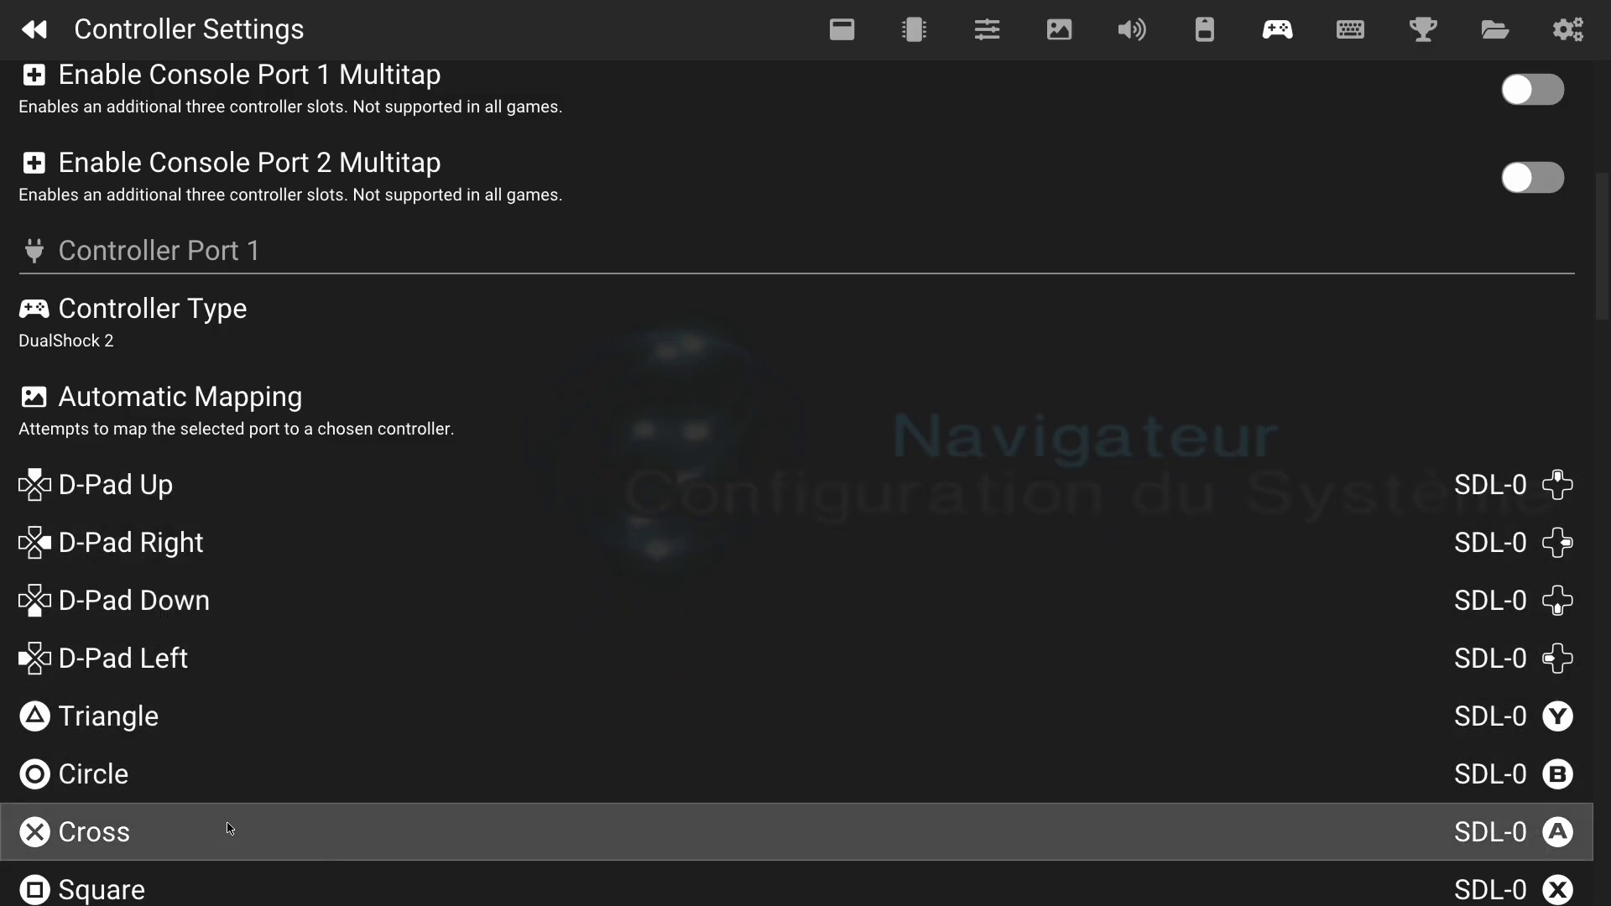
{"action": "scroll", "coordinate": [210, 750], "scroll_direction": "down", "scroll_amount": 2}
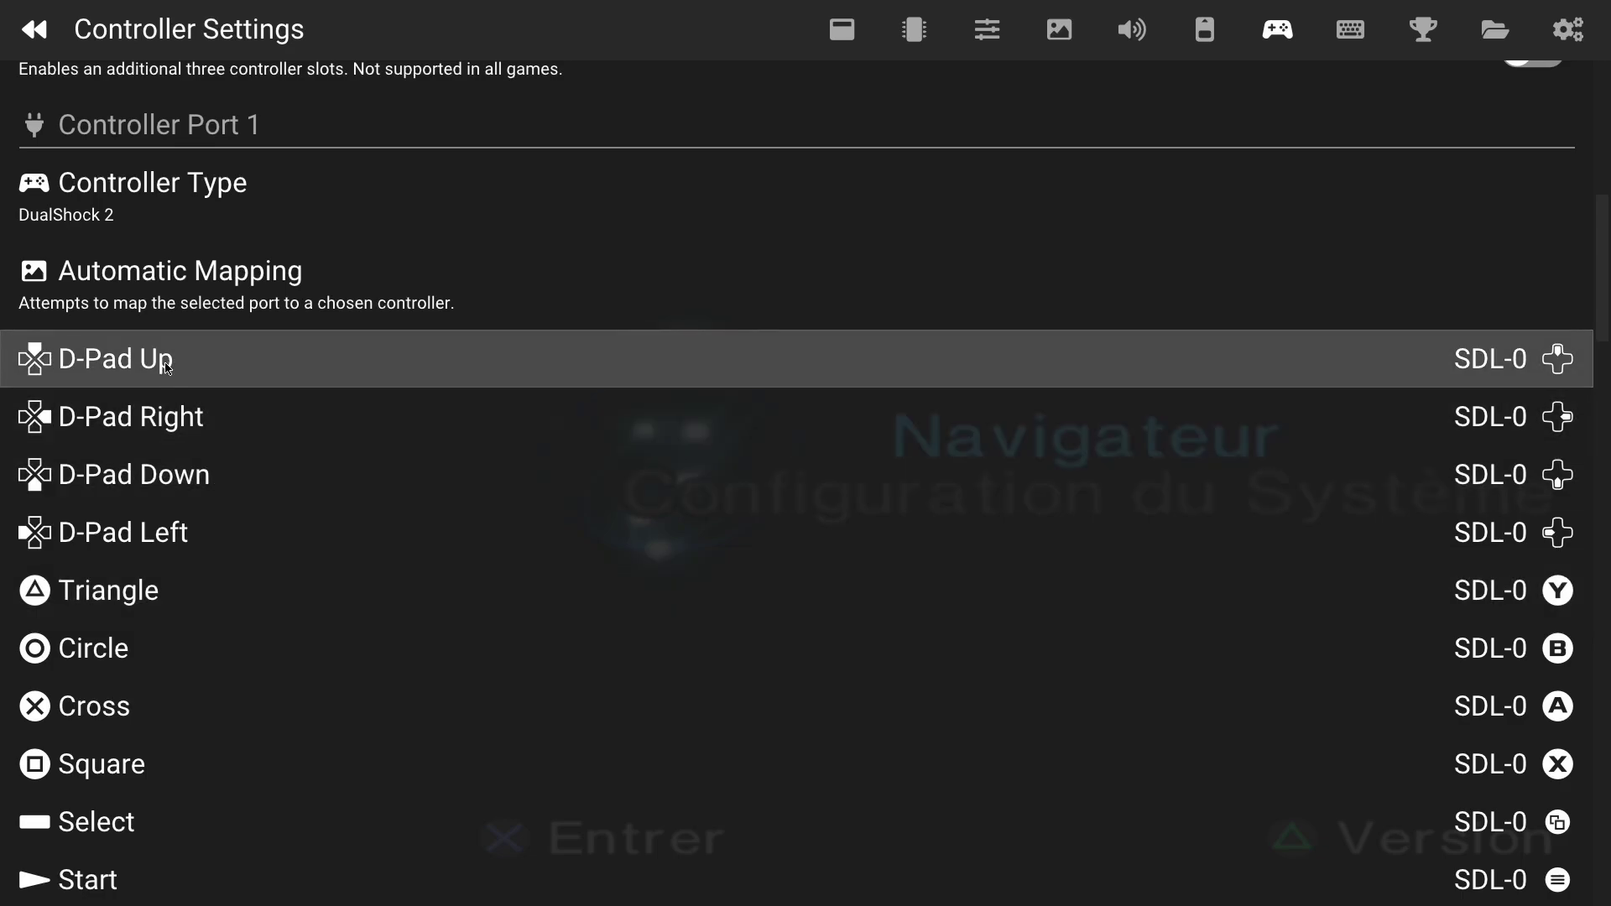
{"action": "left_click", "coordinate": [167, 372]}
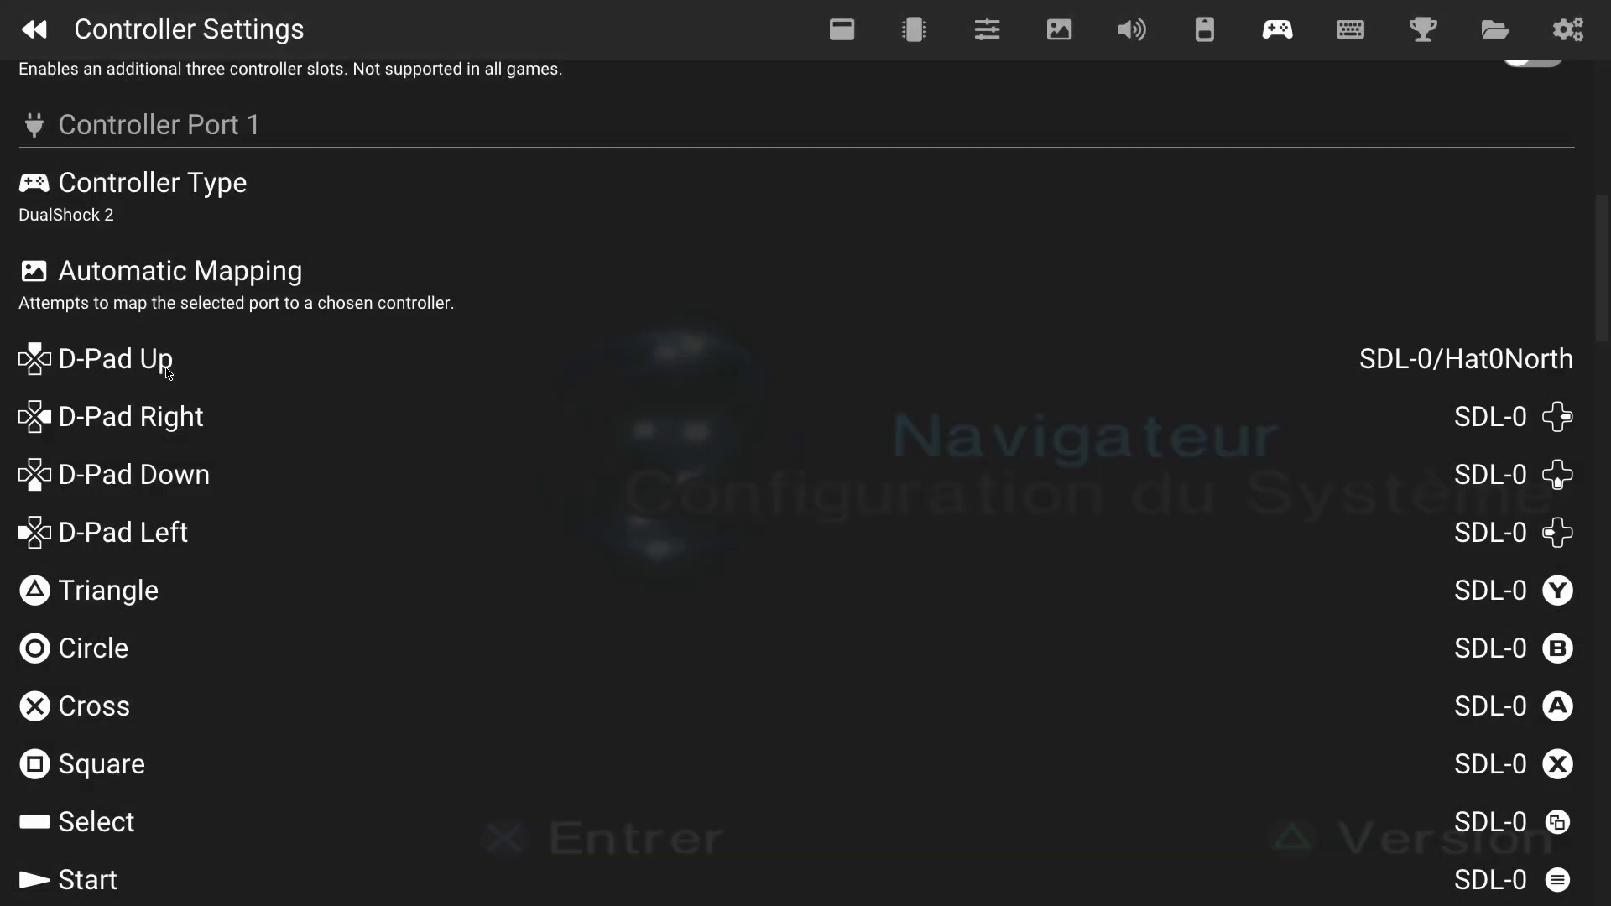
{"action": "left_click", "coordinate": [178, 424]}
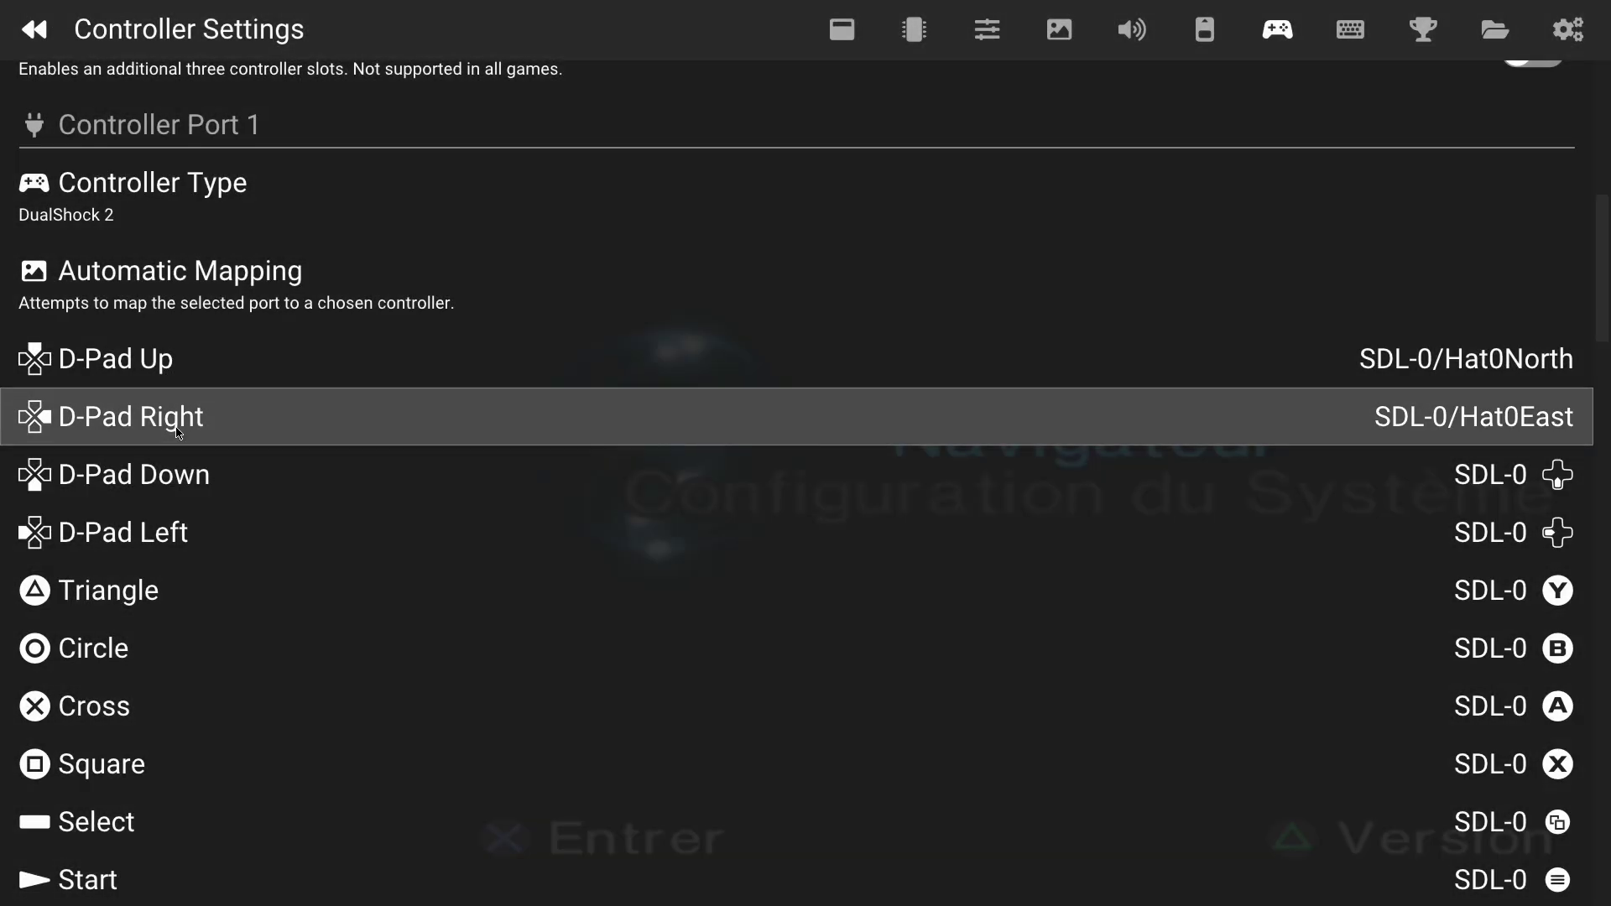
{"action": "left_click", "coordinate": [183, 476]}
{"action": "left_click", "coordinate": [193, 544]}
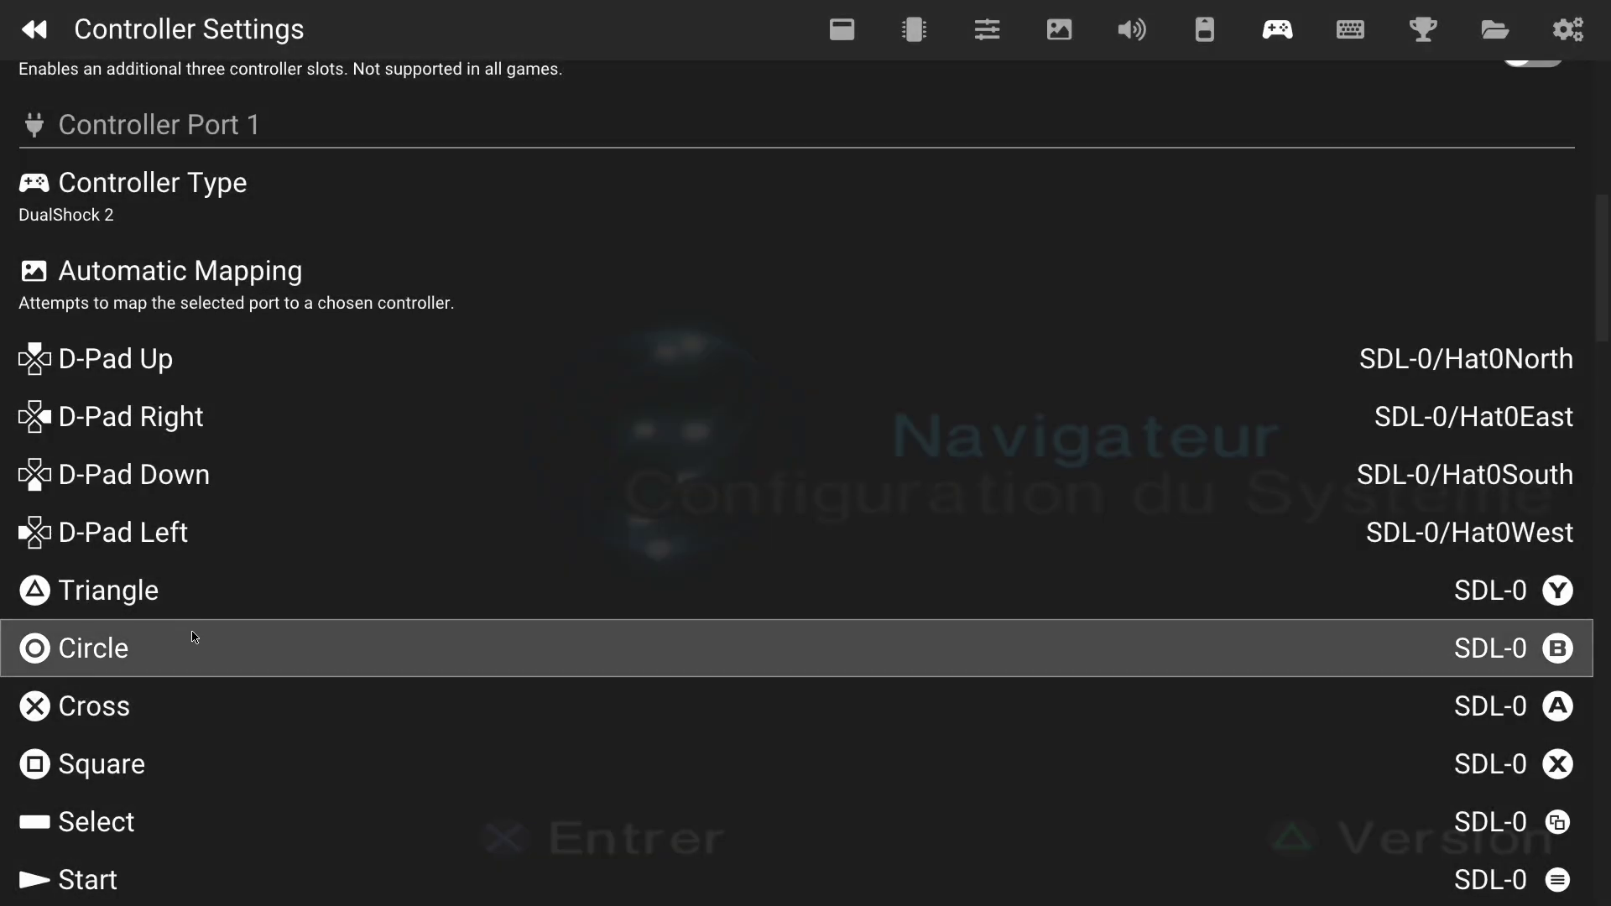
- Bind Triangle to Button21, Circle to Button22 and Cross to Button23, and return to the BIOS screen
{"action": "left_click", "coordinate": [172, 598]}
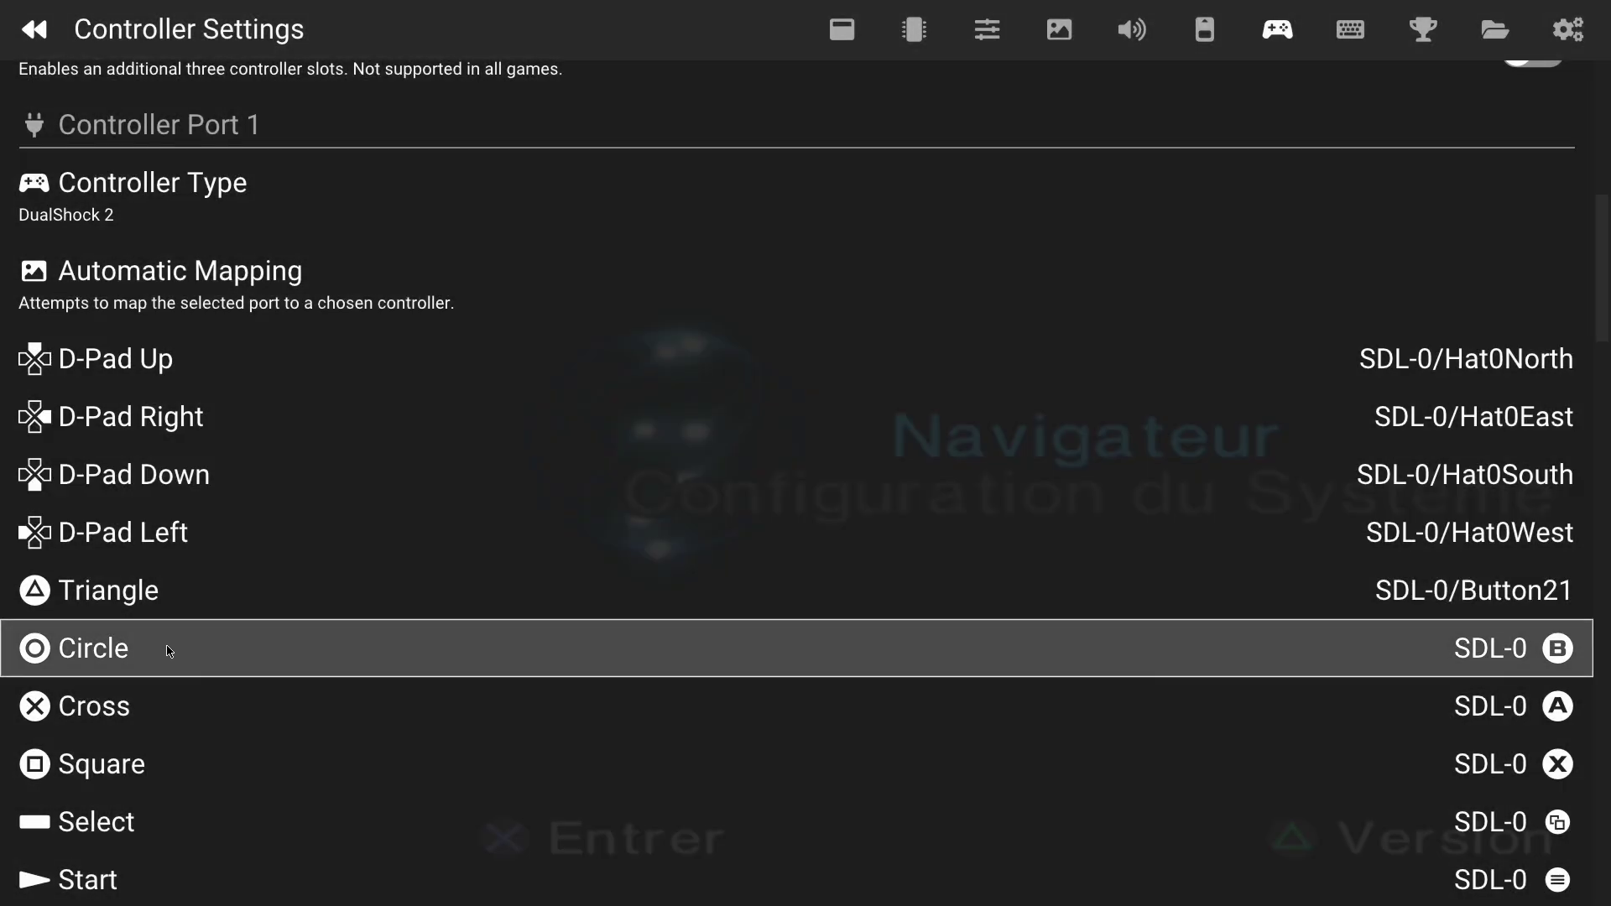
{"action": "left_click", "coordinate": [169, 651]}
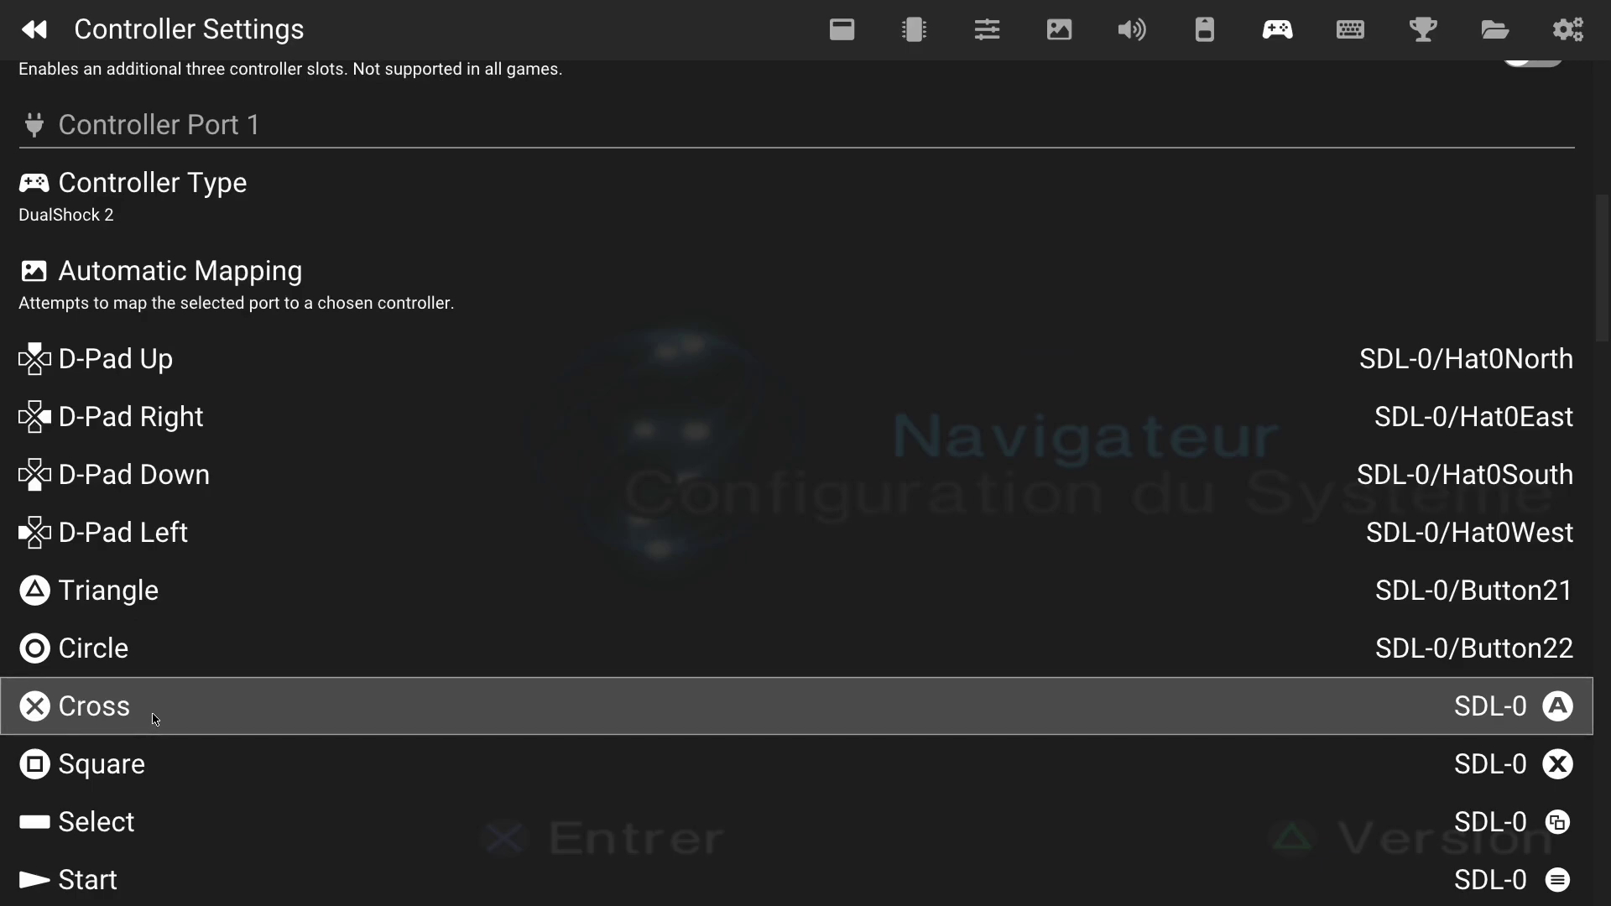
{"action": "left_click", "coordinate": [156, 719]}
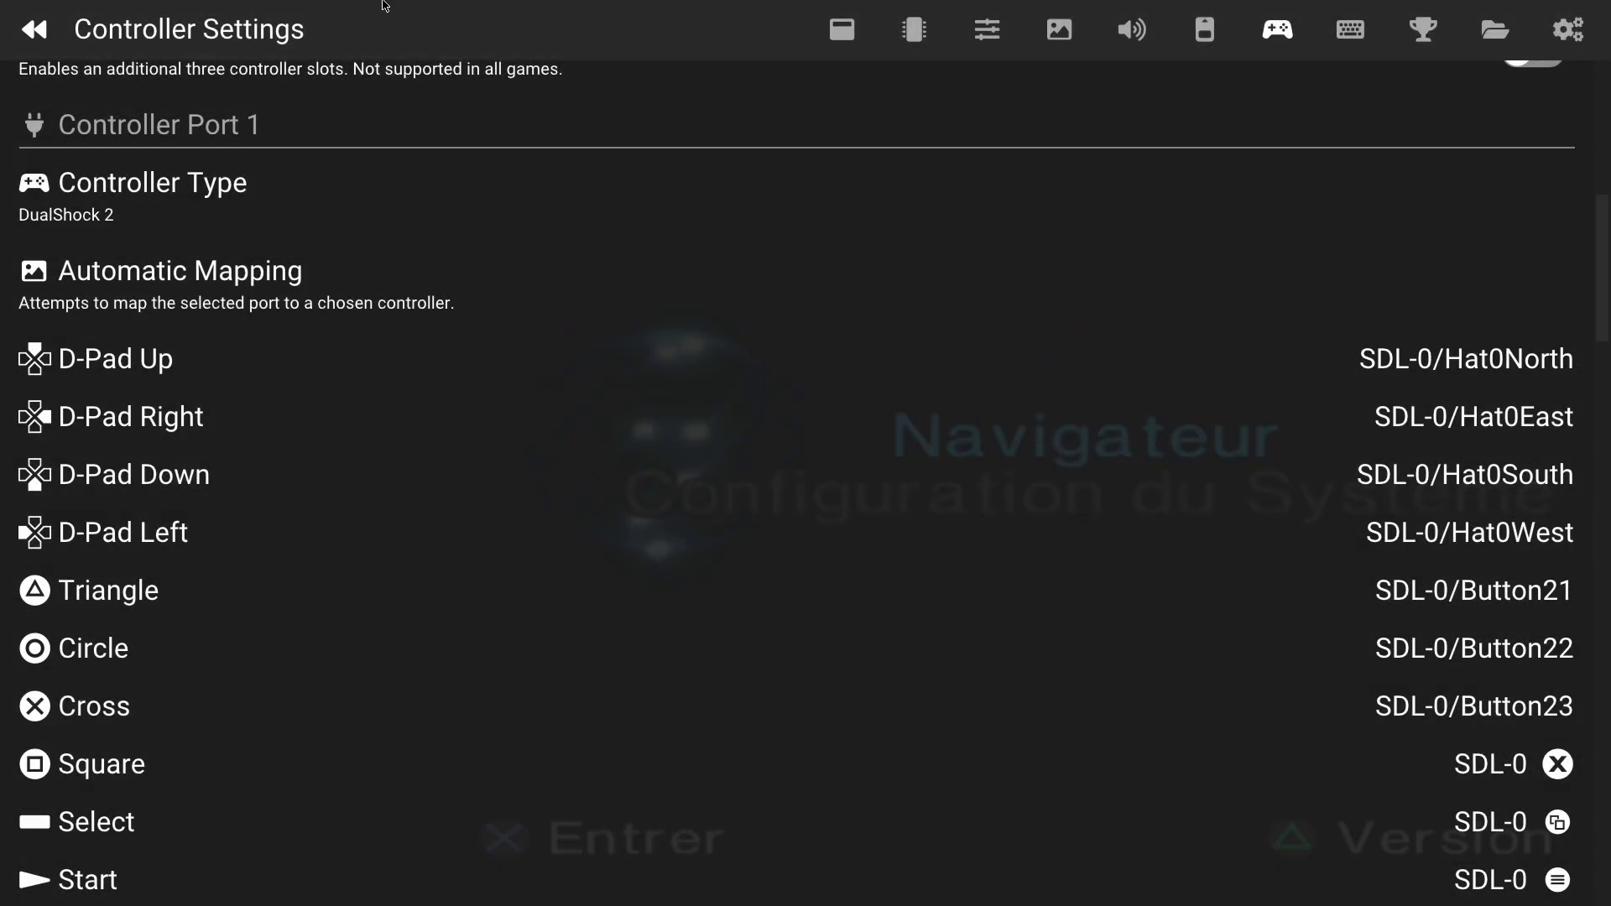
{"action": "left_click", "coordinate": [39, 48]}
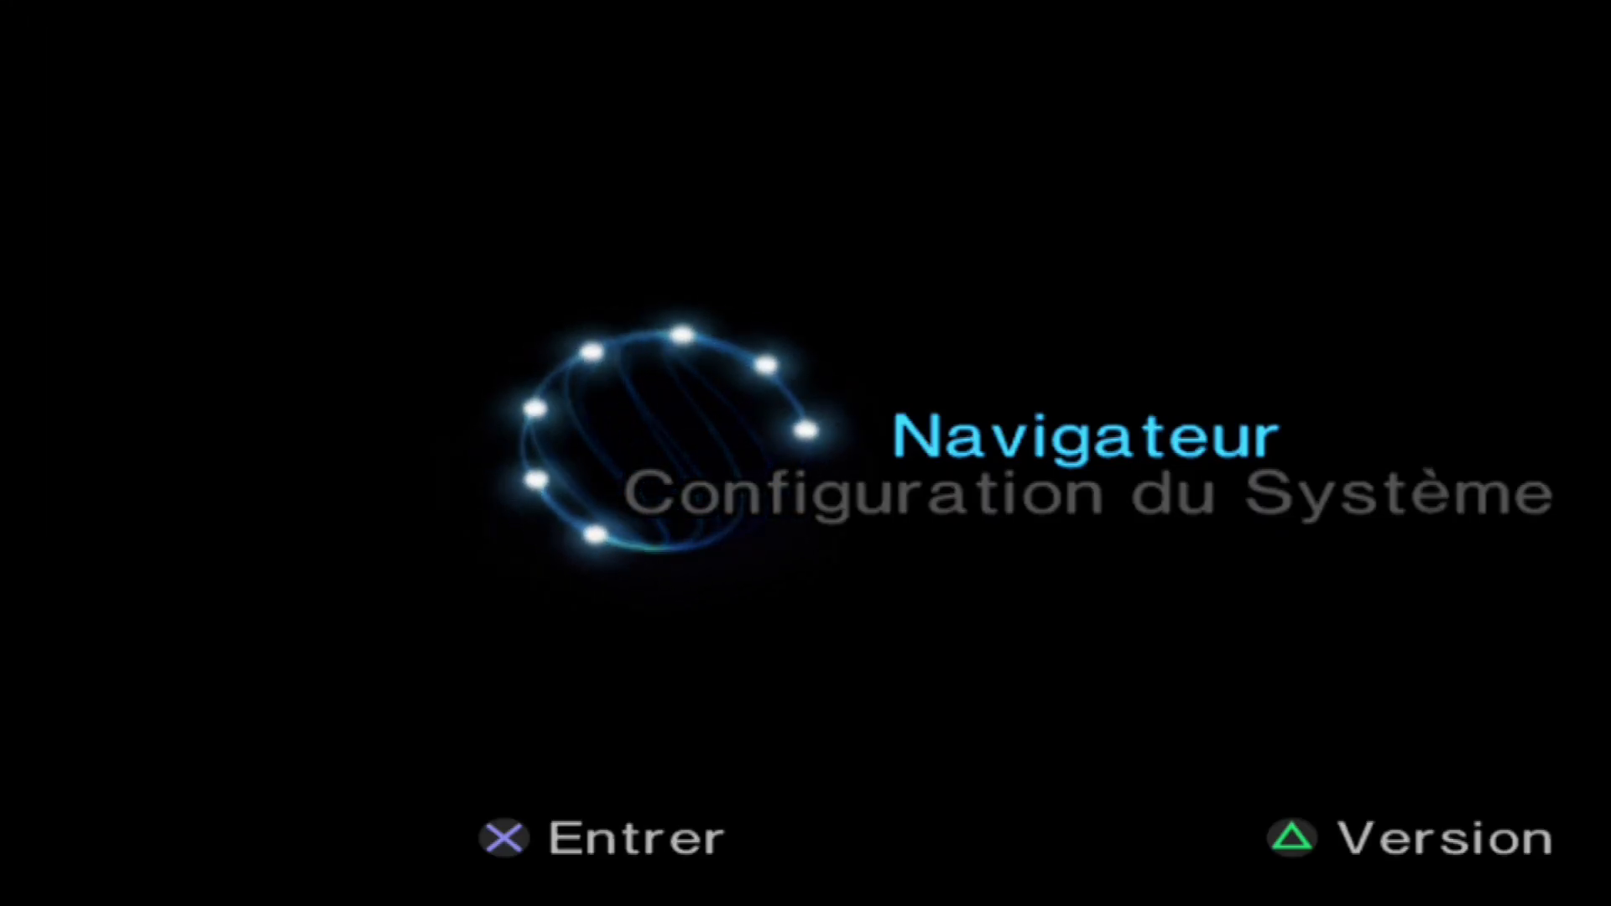
- Enter the BIOS's Configuration du Système and go to the Langue setting
{"action": "key", "text": "Down"}
{"action": "key", "text": "Up"}
{"action": "key", "text": "Down"}
{"action": "key", "text": "Up"}
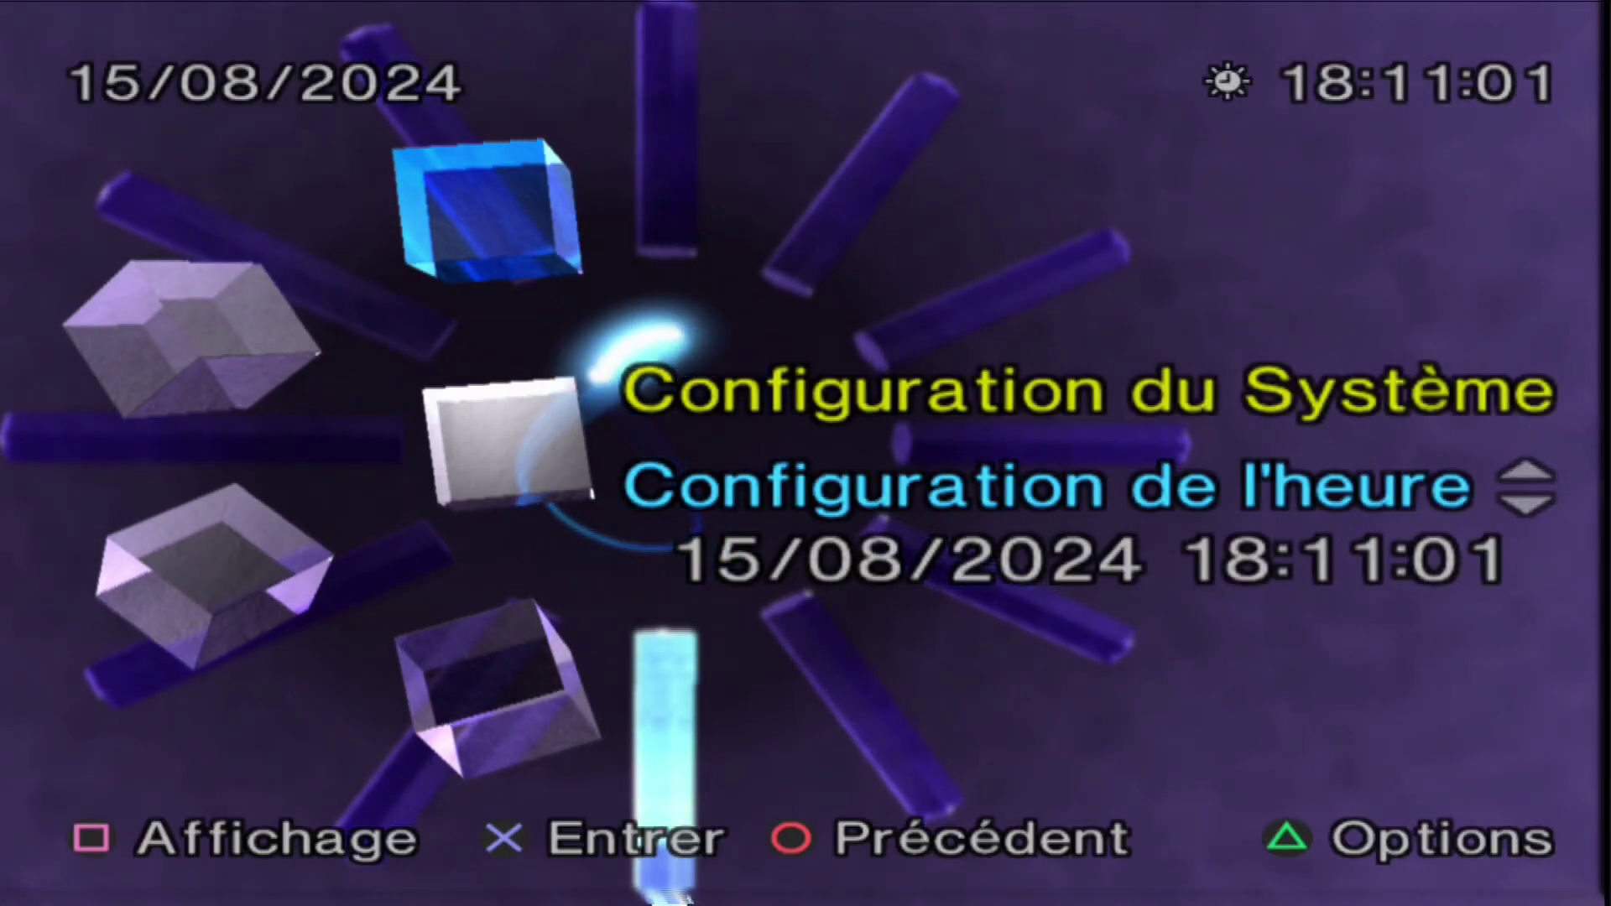
{"action": "key", "text": "Down"}
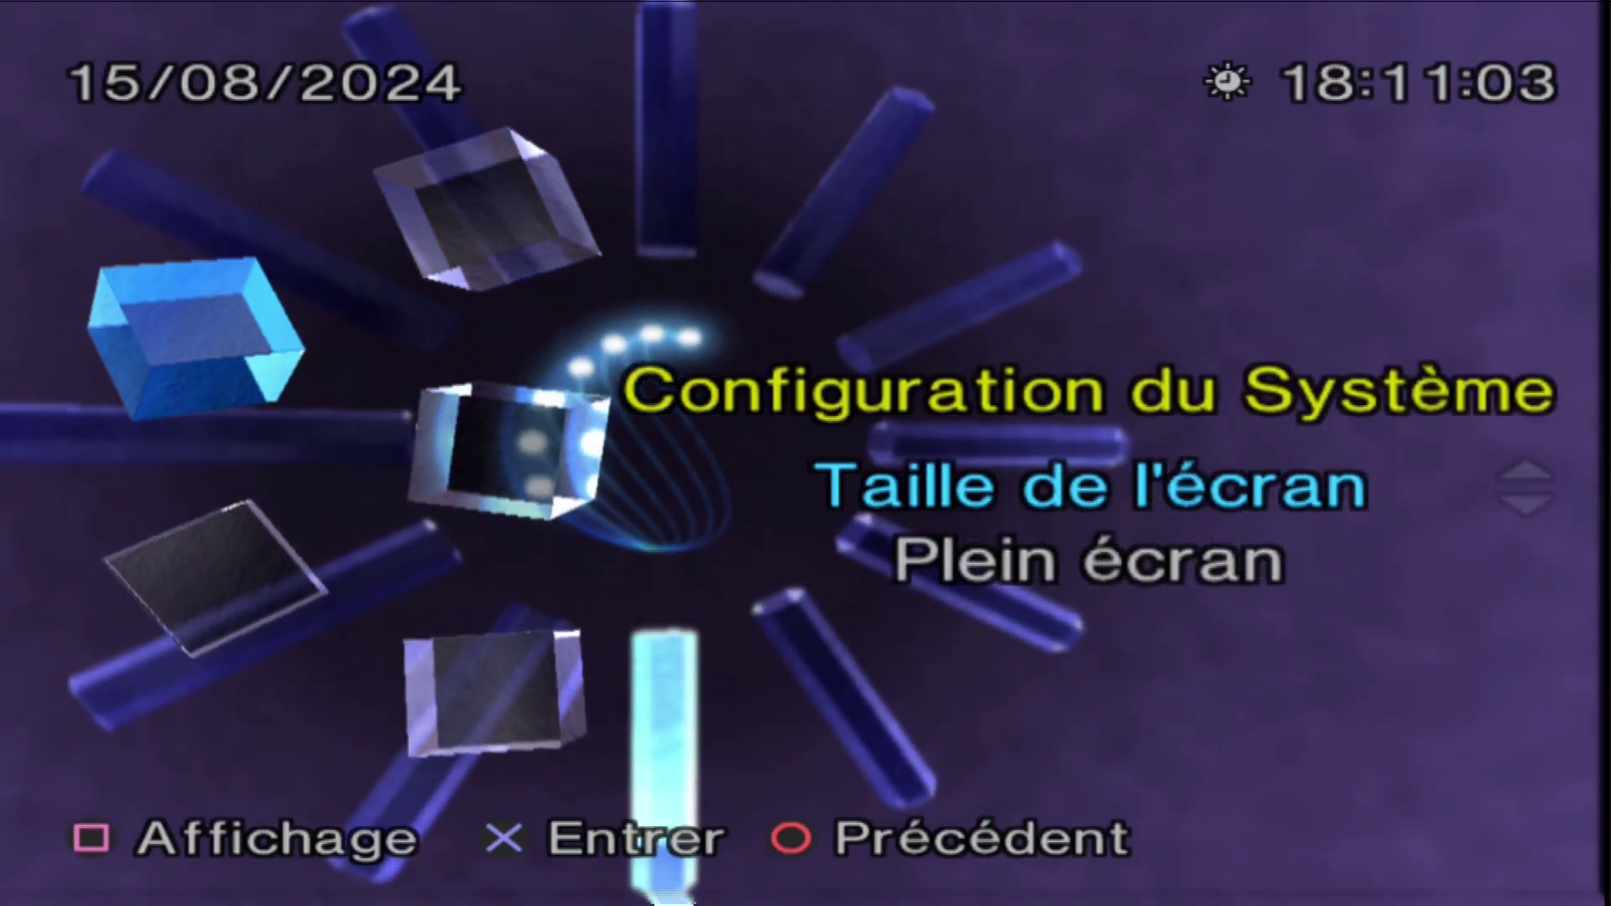
{"action": "key", "text": "Down"}
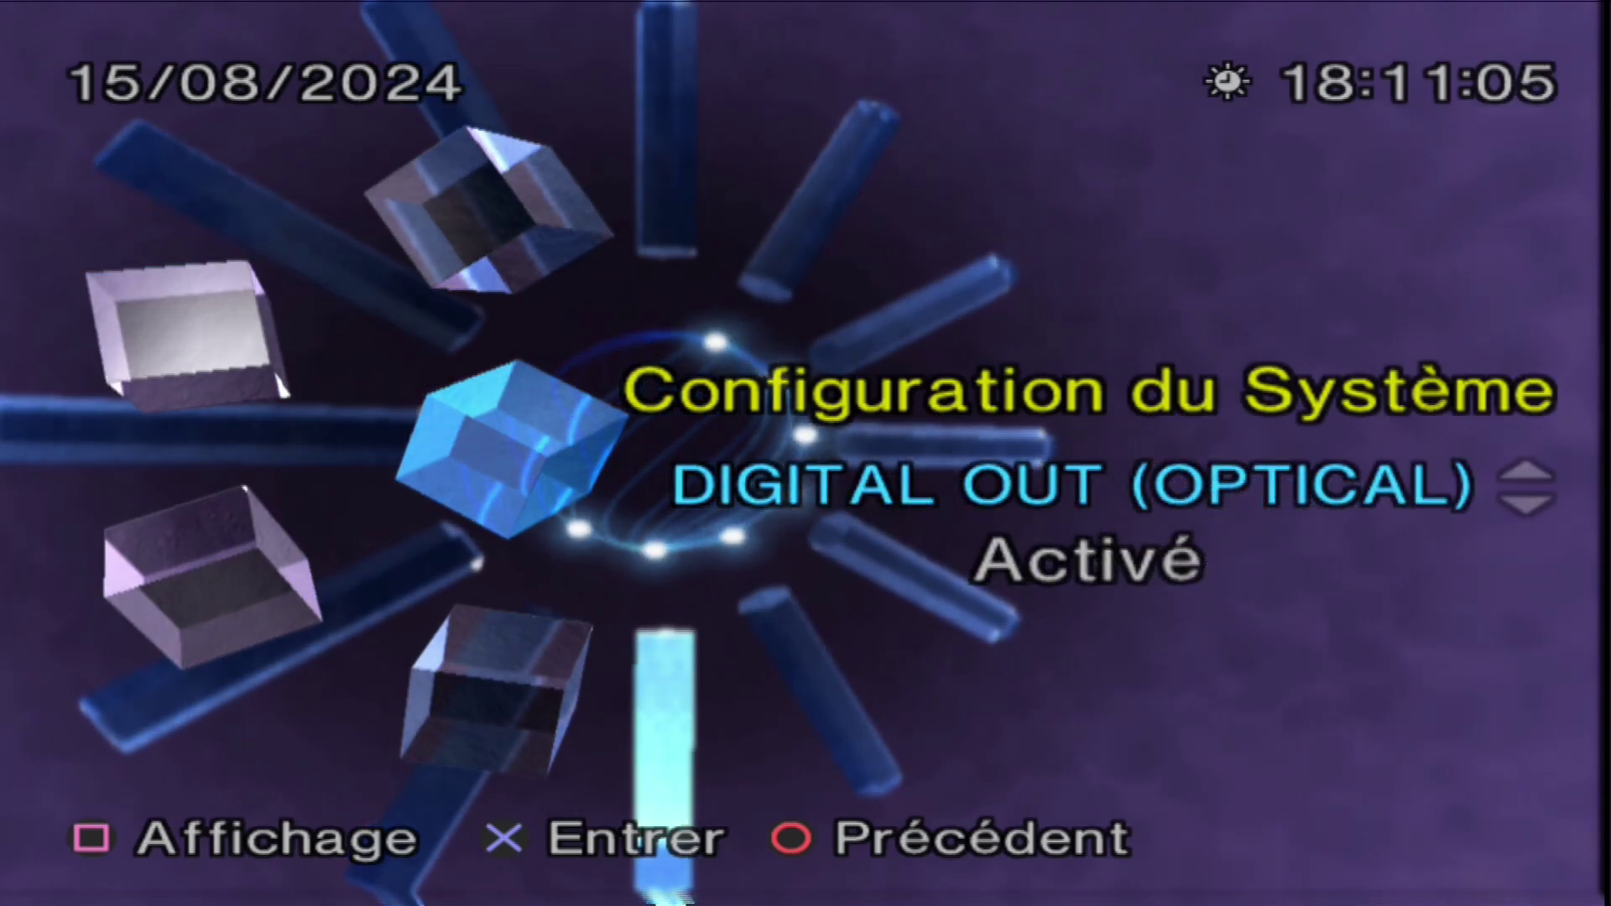
{"action": "key", "text": "Down"}
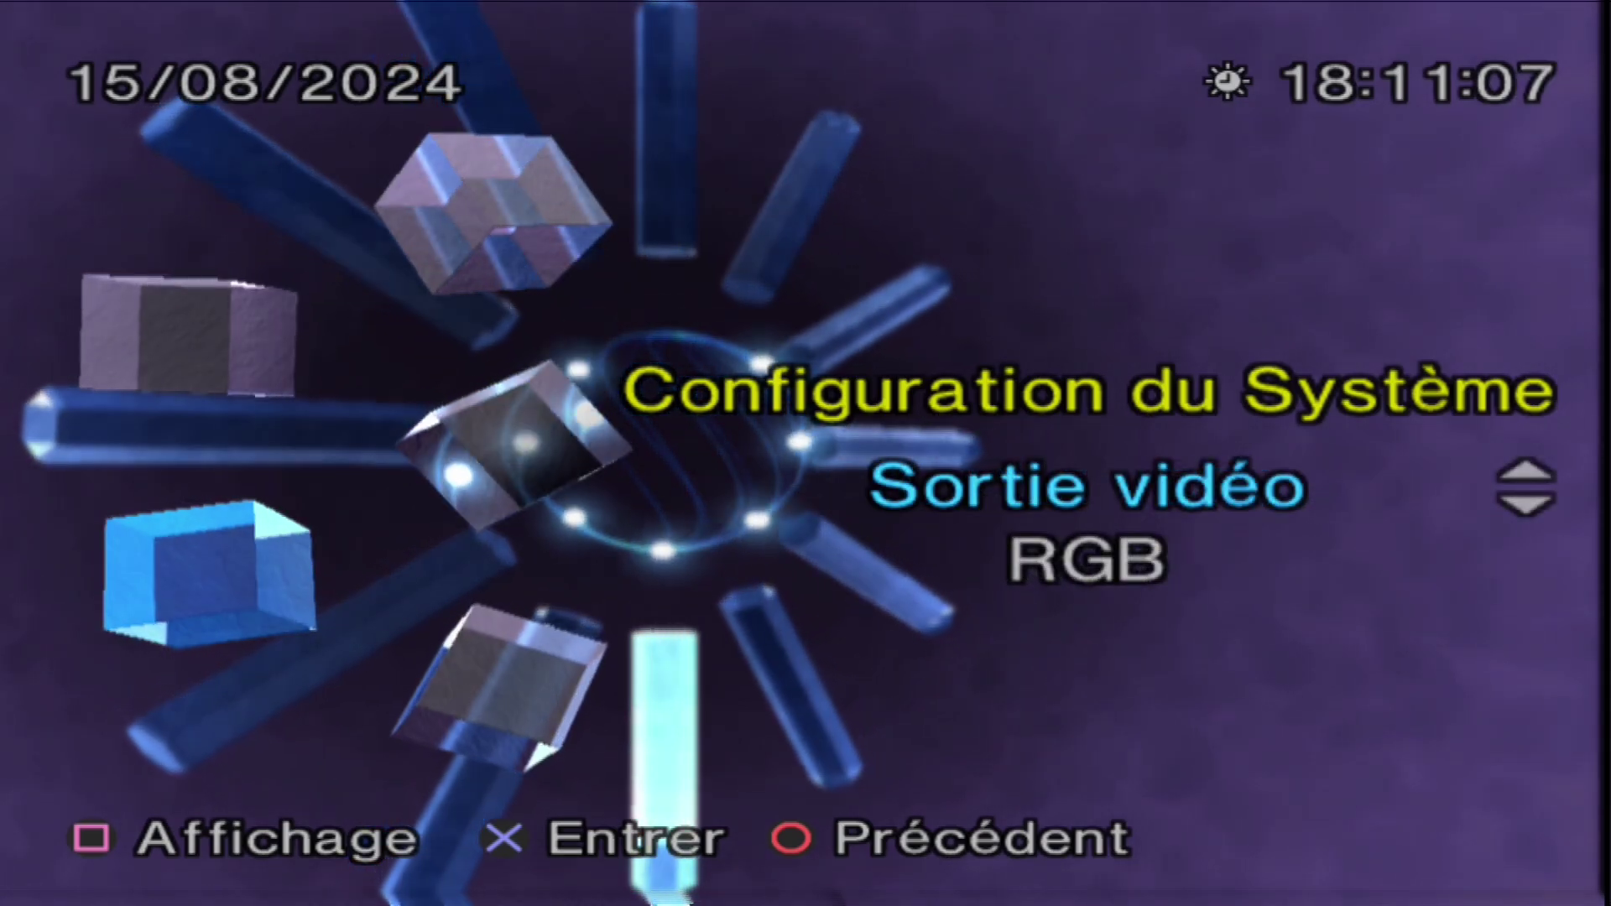
{"action": "key", "text": "Down"}
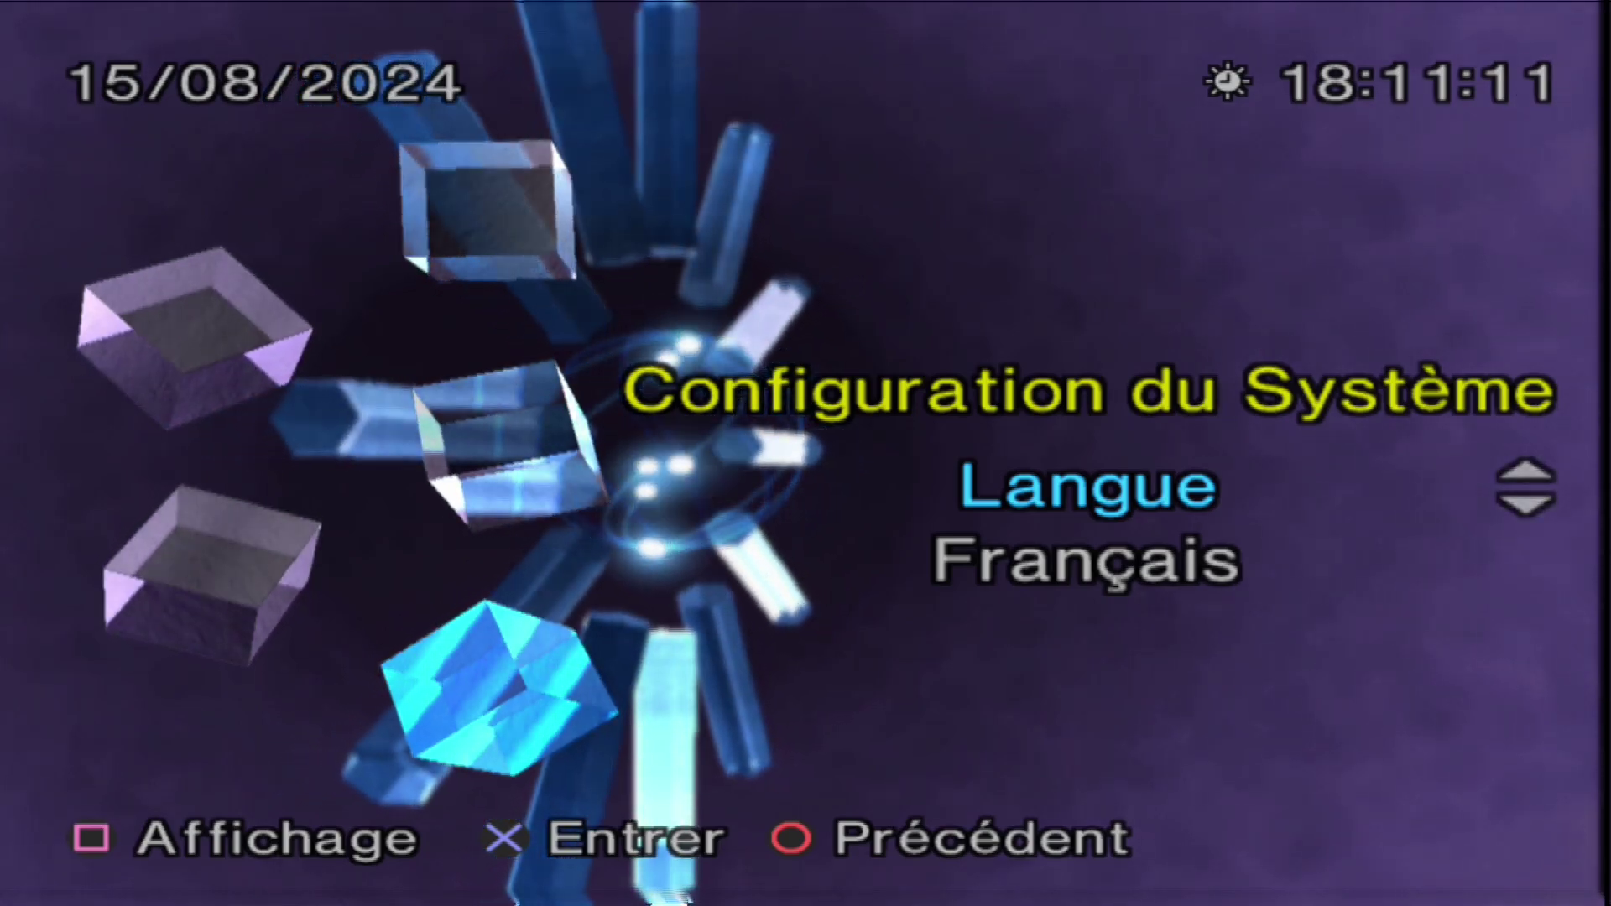
- Change the BIOS system language to Anglais
{"action": "key", "text": "Return"}
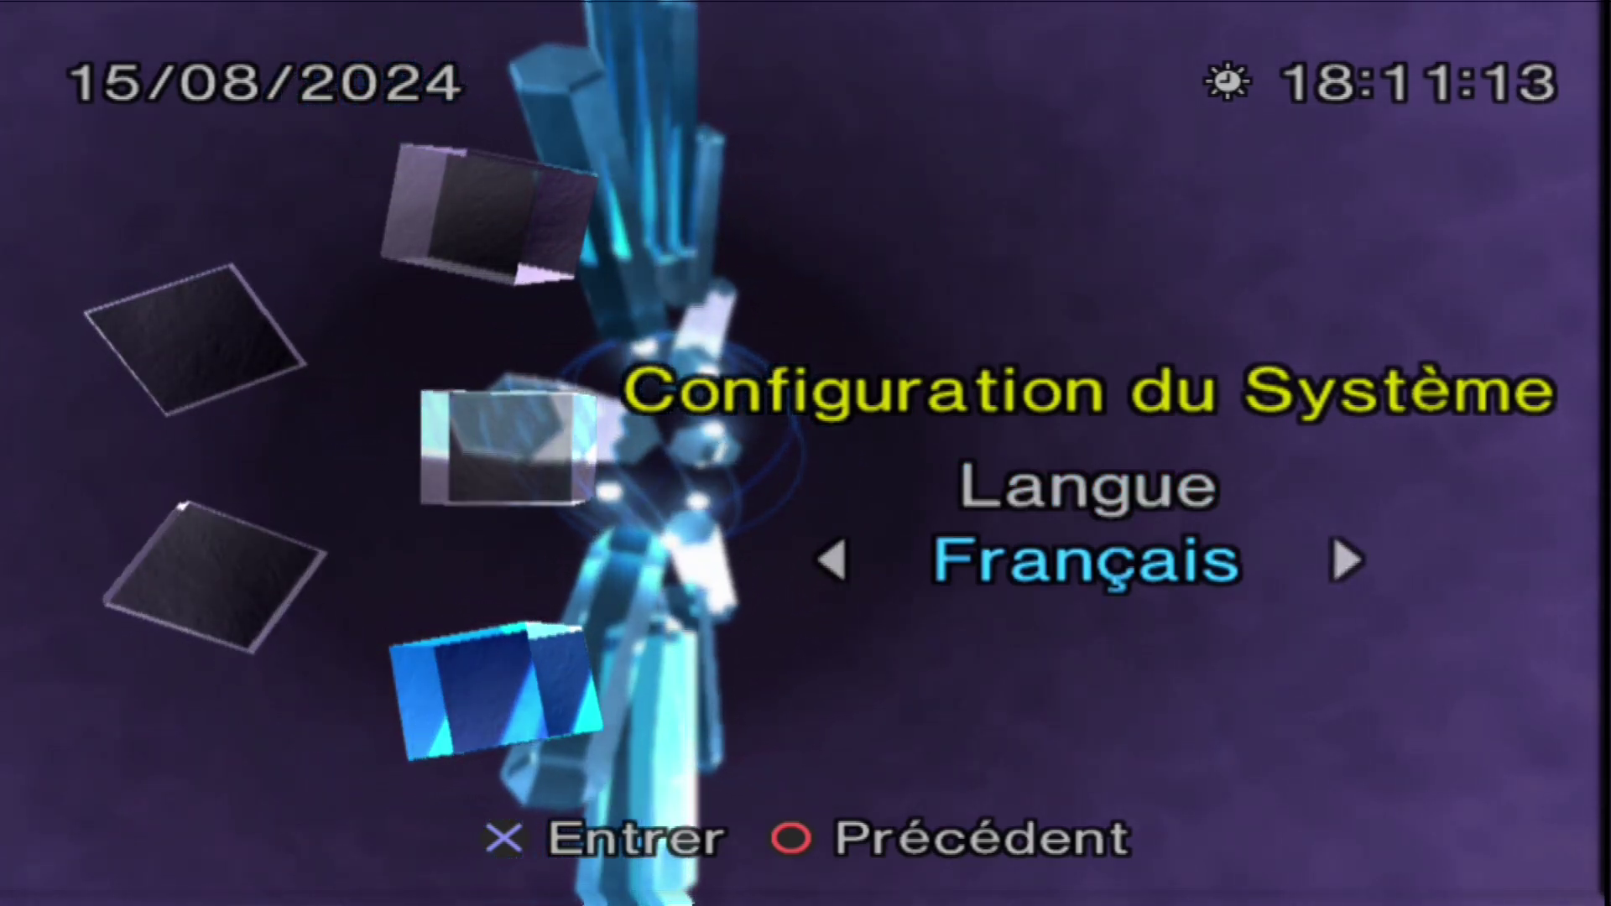
{"action": "key", "text": "Right"}
{"action": "key", "text": "Right"}
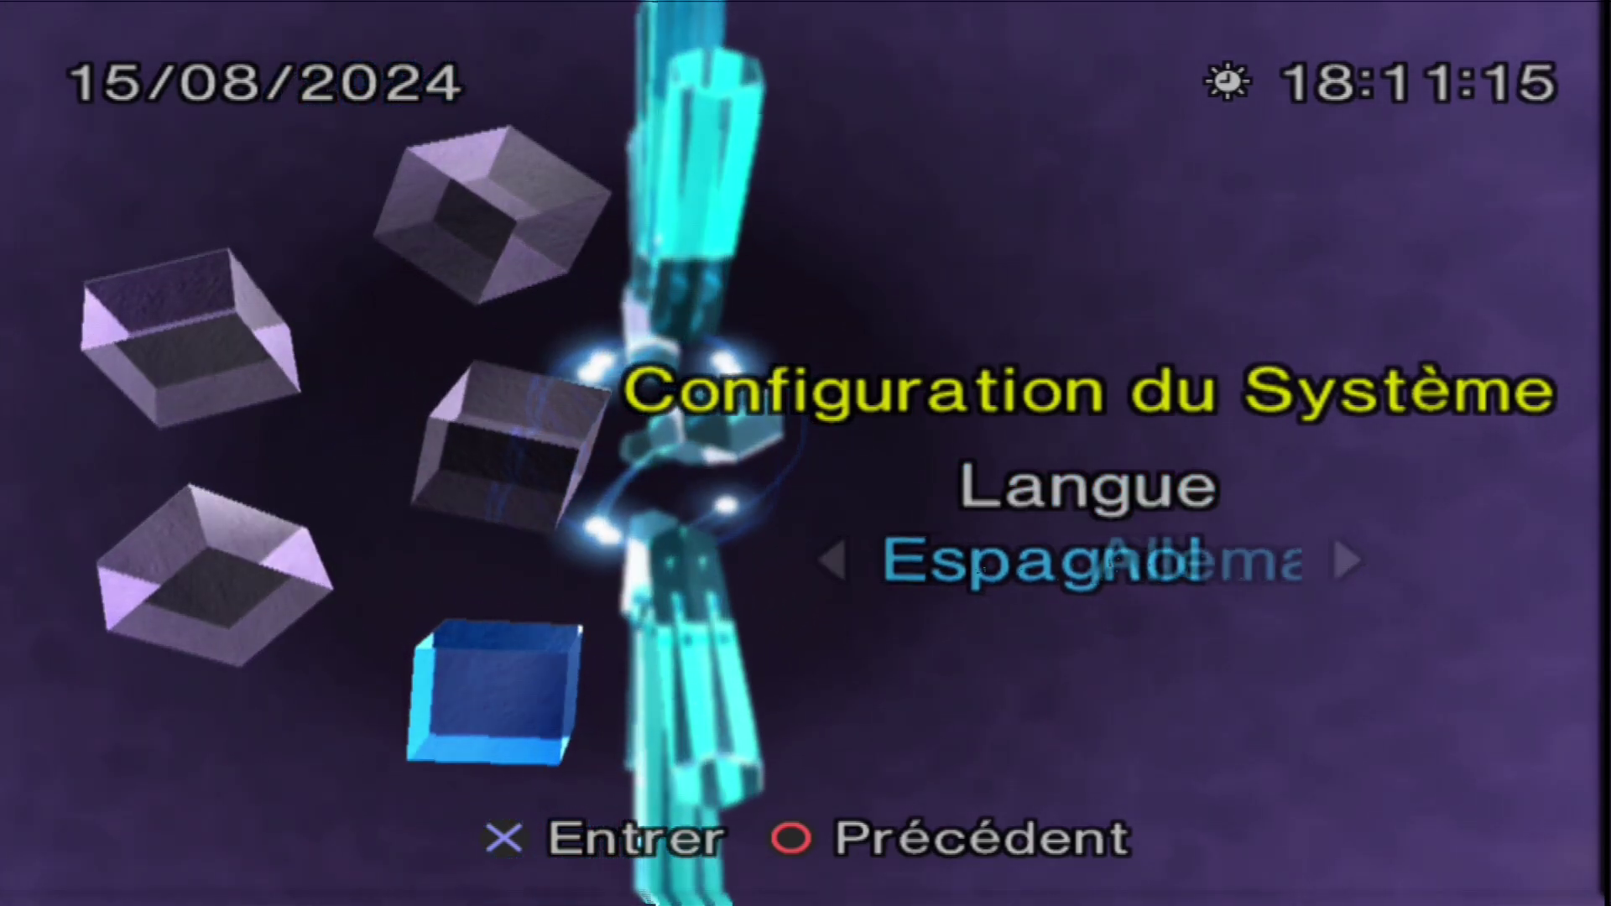
{"action": "key", "text": "Right"}
{"action": "key", "text": "Right"}
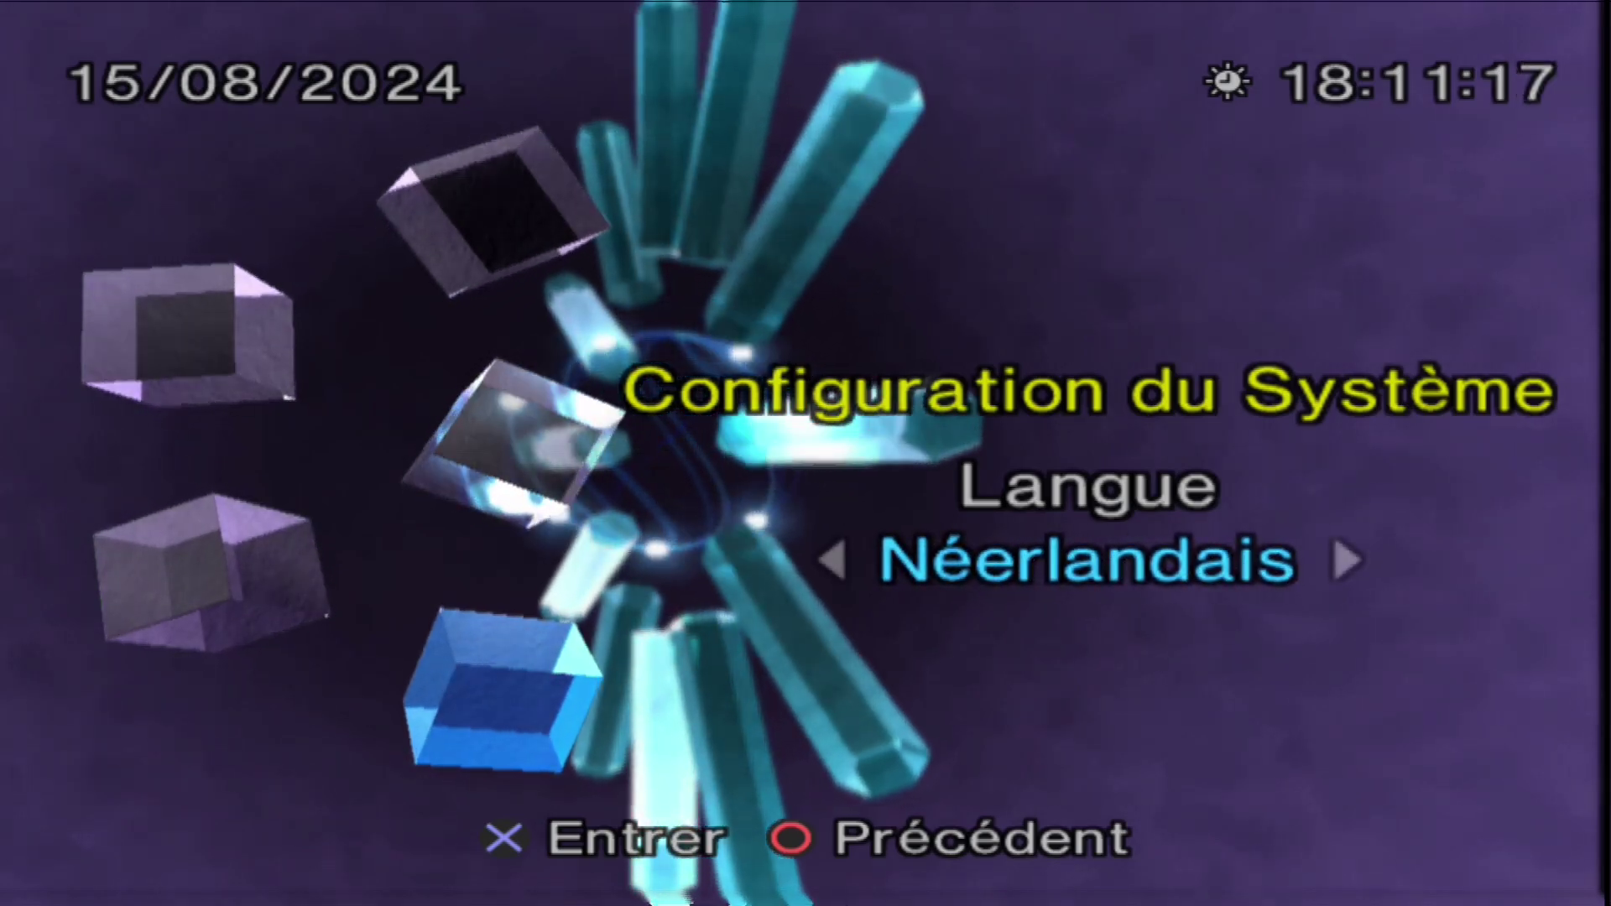
{"action": "key", "text": "Right"}
{"action": "key", "text": "Right"}
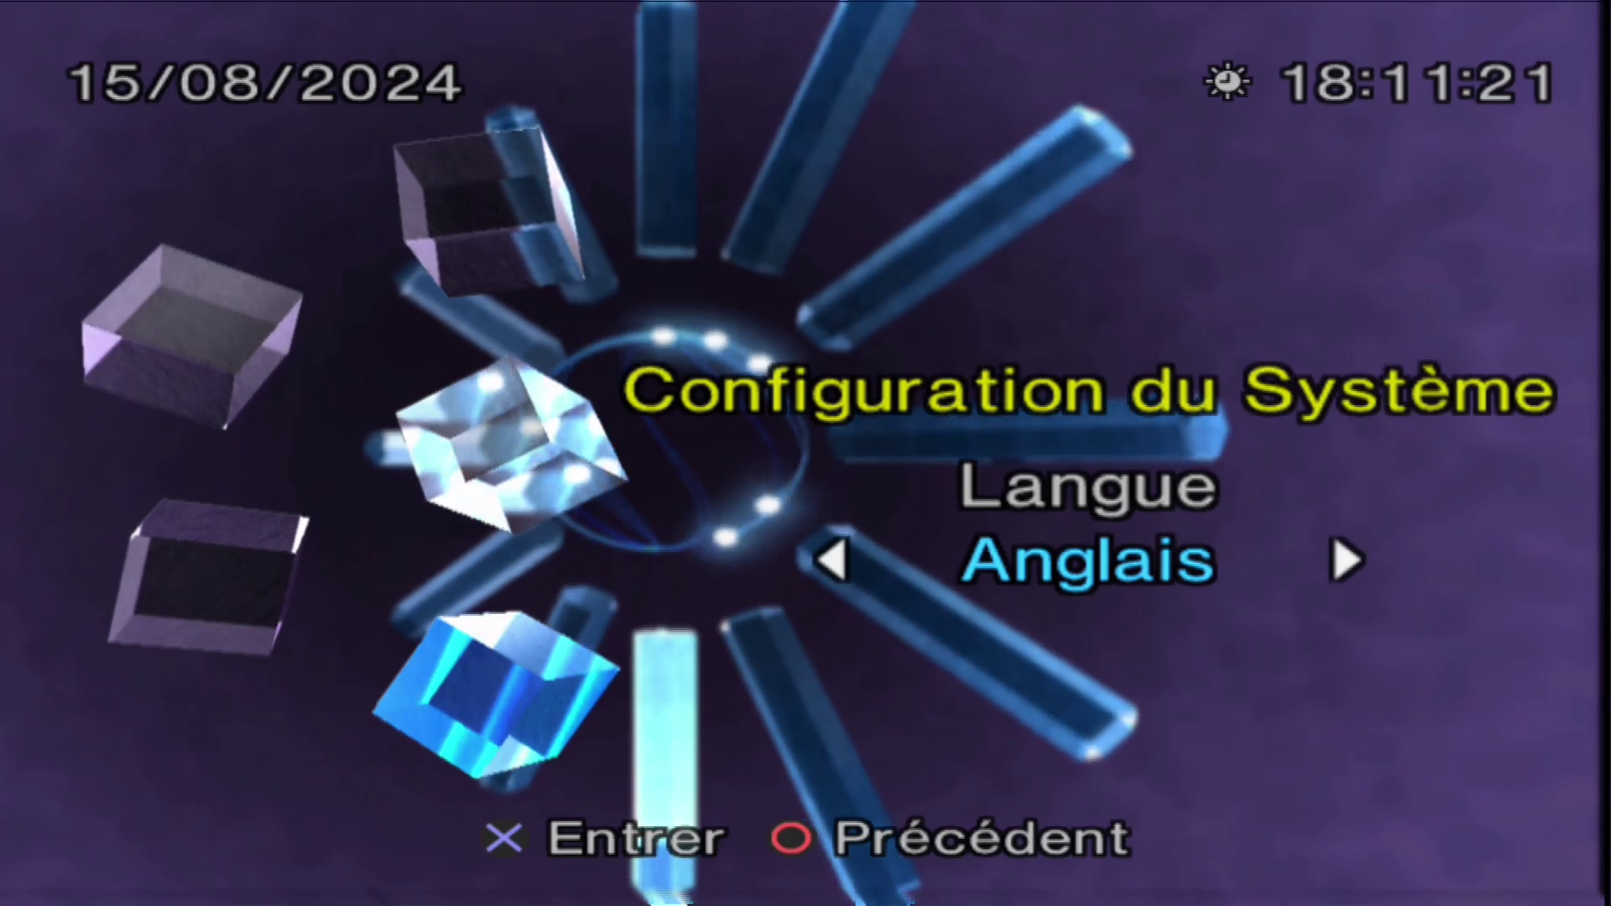
{"action": "key", "text": "Return"}
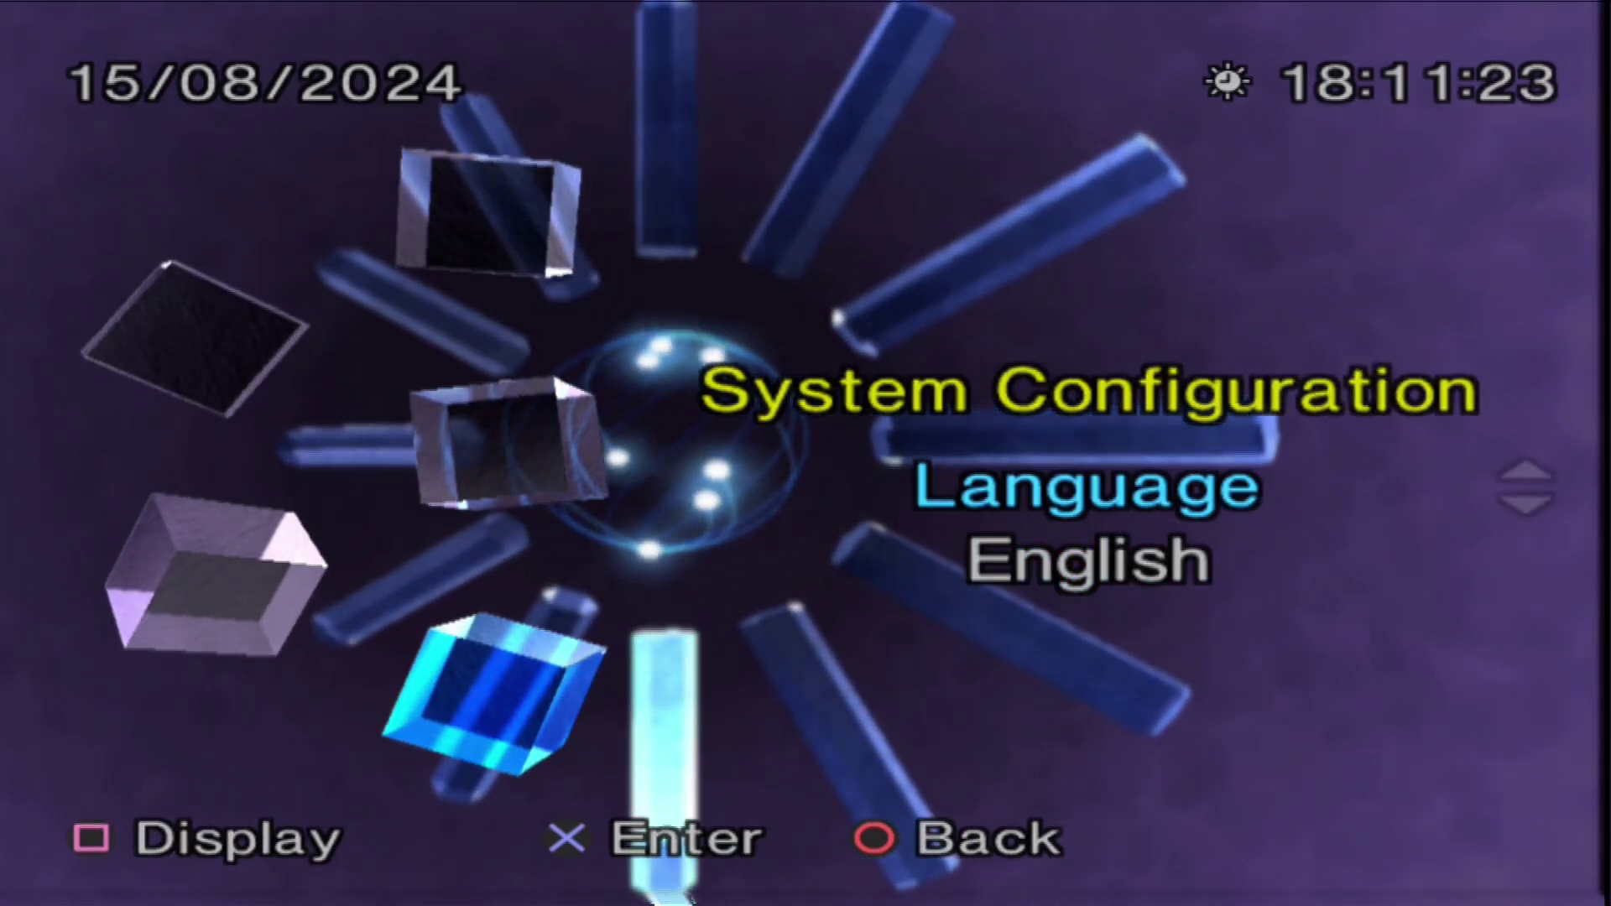
- Leave the system configuration, close the BIOS session and close the file manager to return to the system selection
{"action": "key", "text": "Escape"}
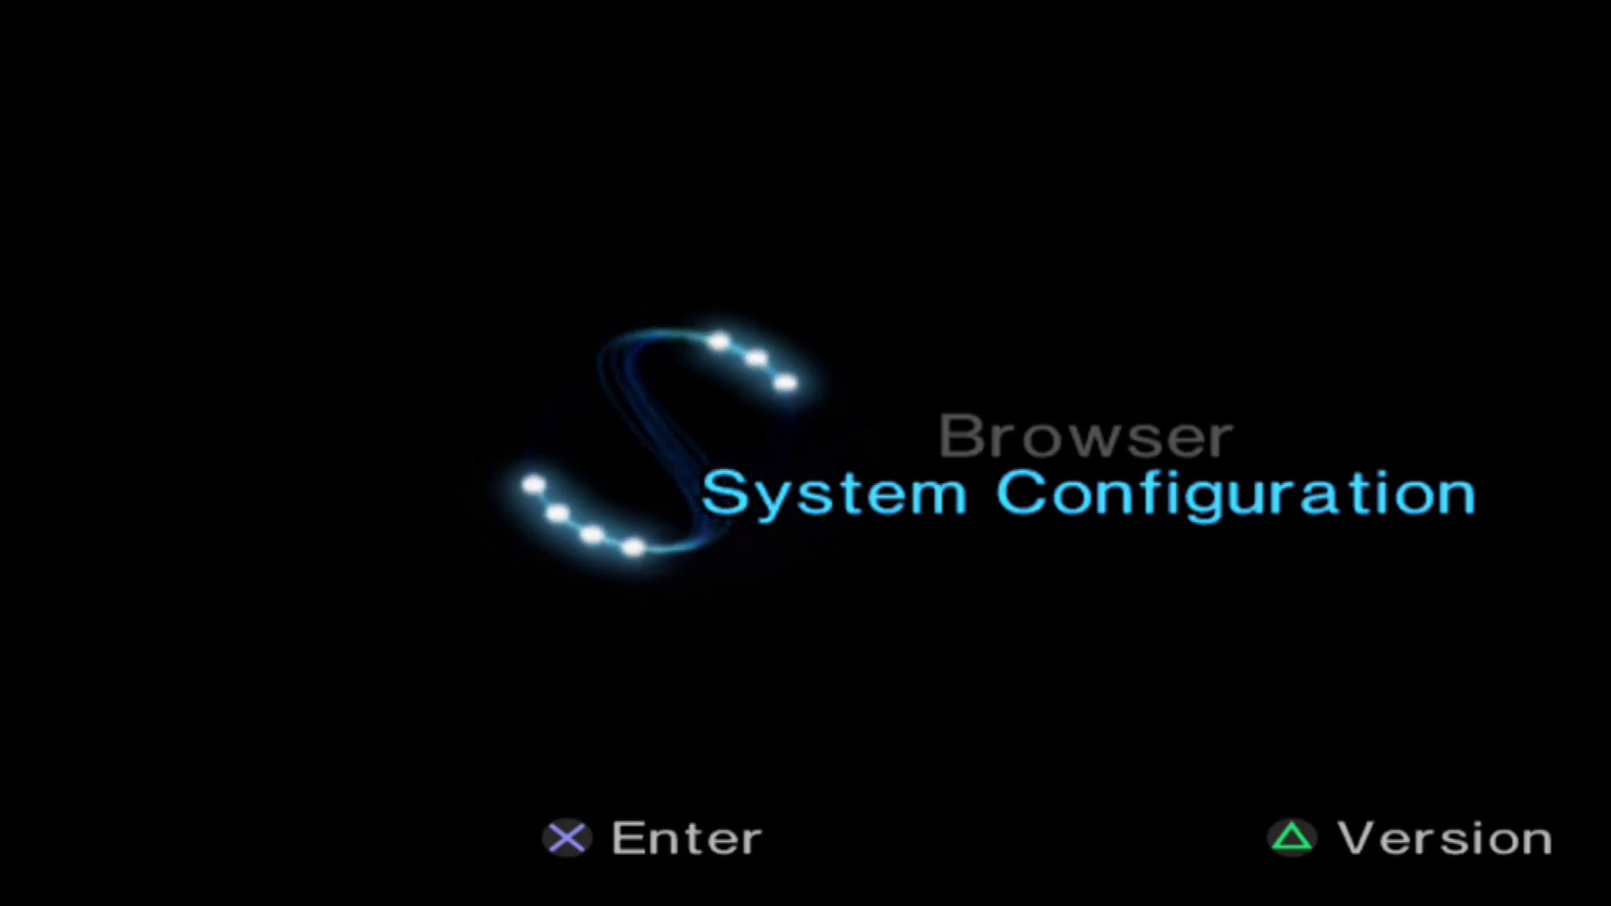
{"action": "key", "text": "Escape"}
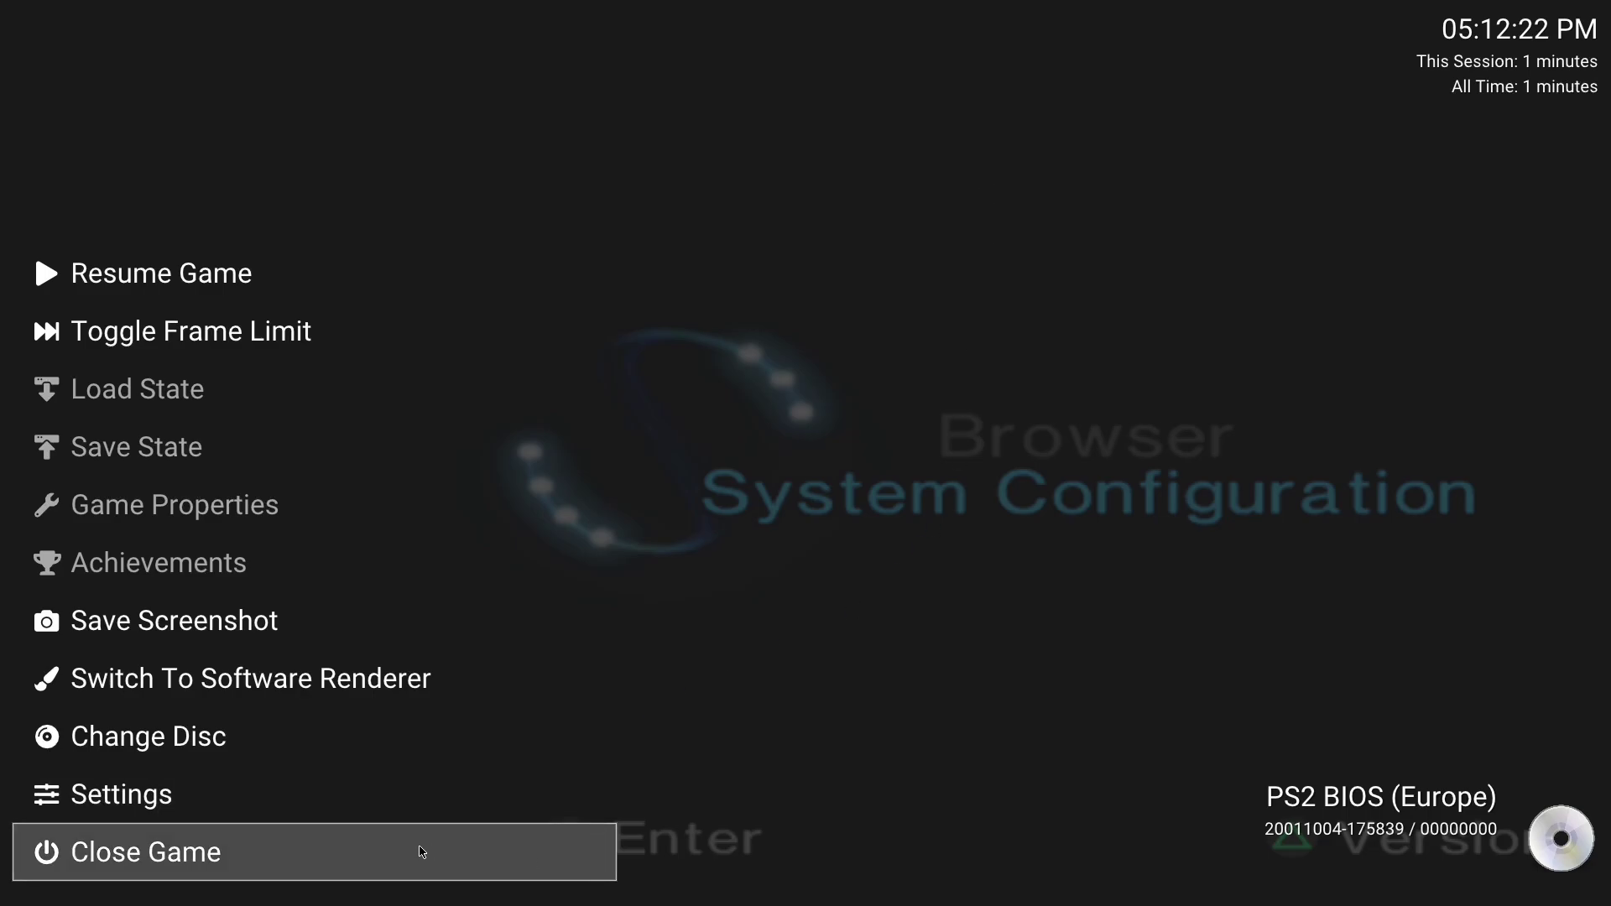
{"action": "left_click", "coordinate": [421, 852]}
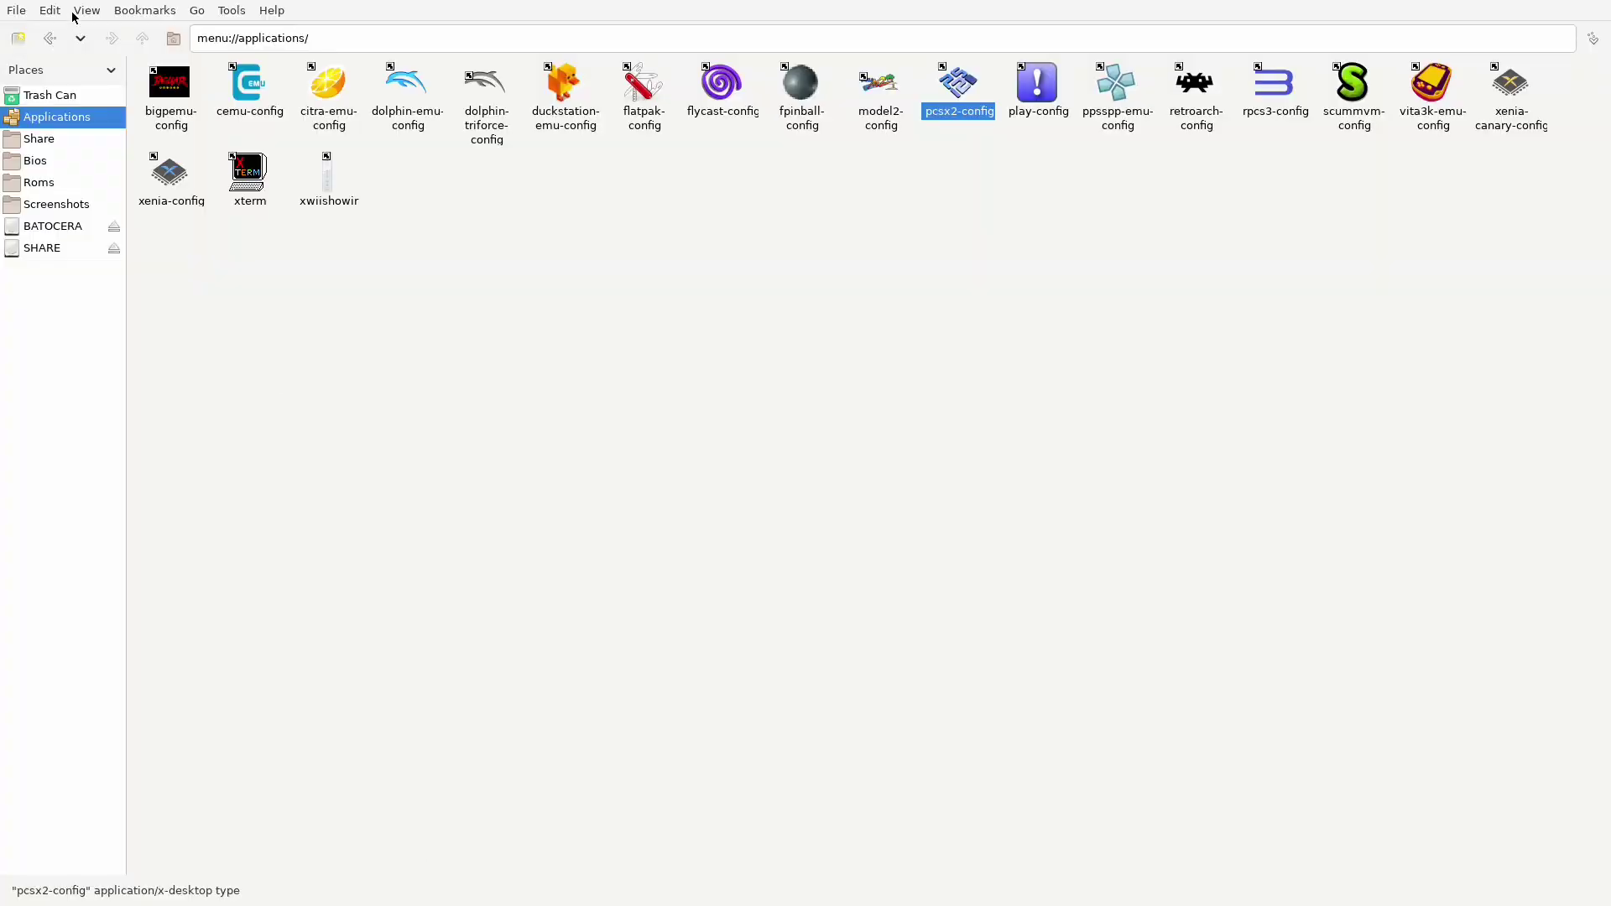
{"action": "left_click", "coordinate": [13, 14]}
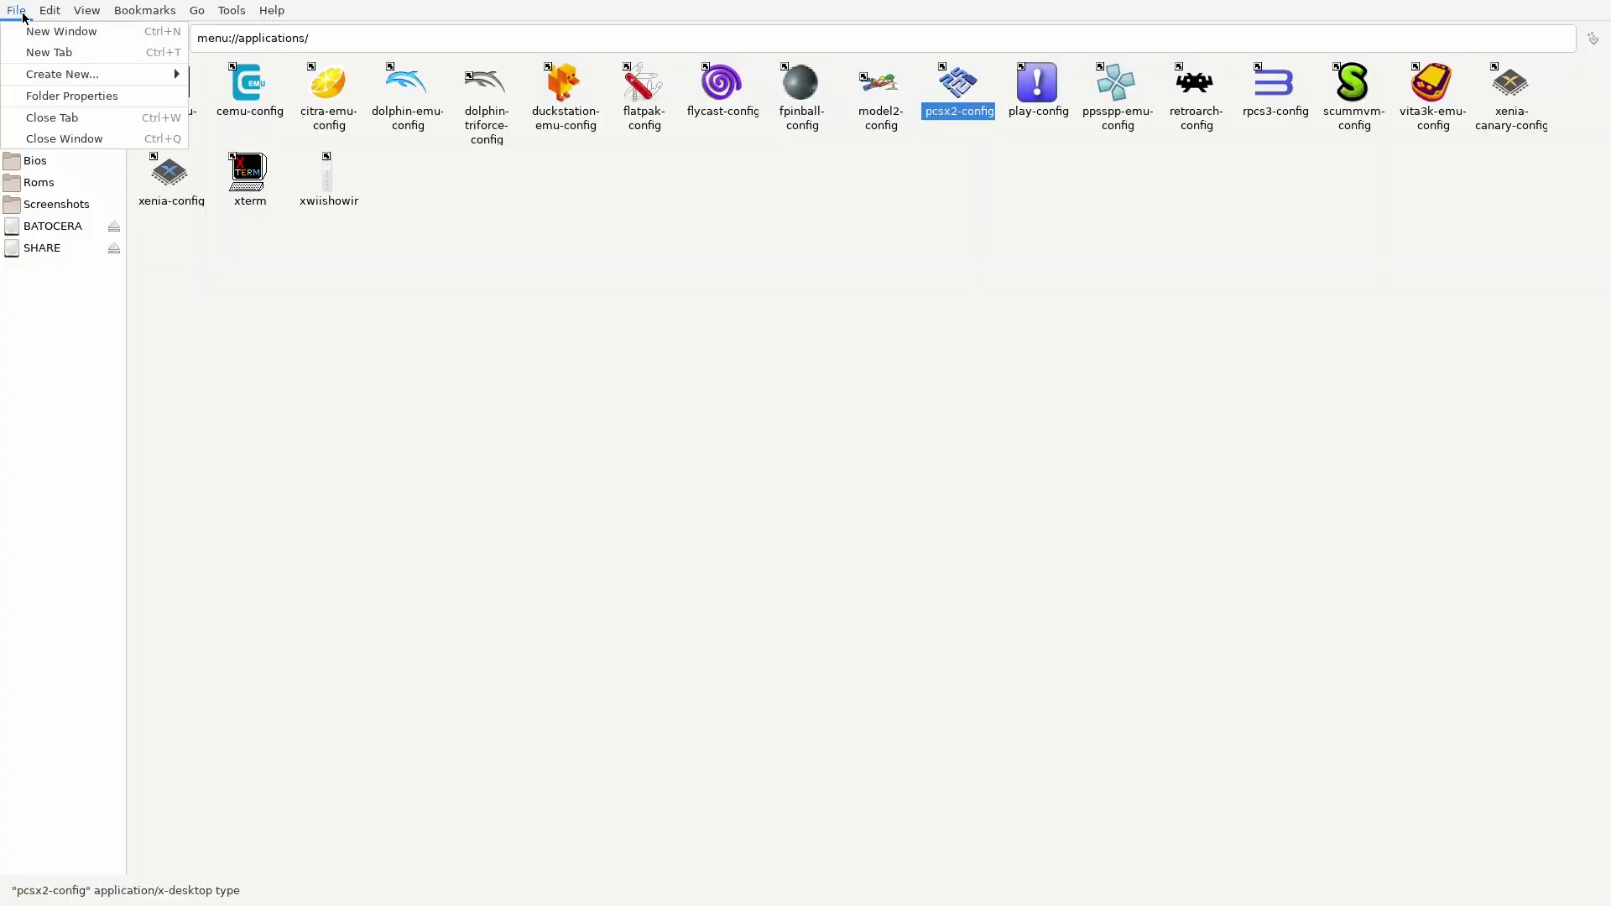
{"action": "left_click", "coordinate": [50, 141]}
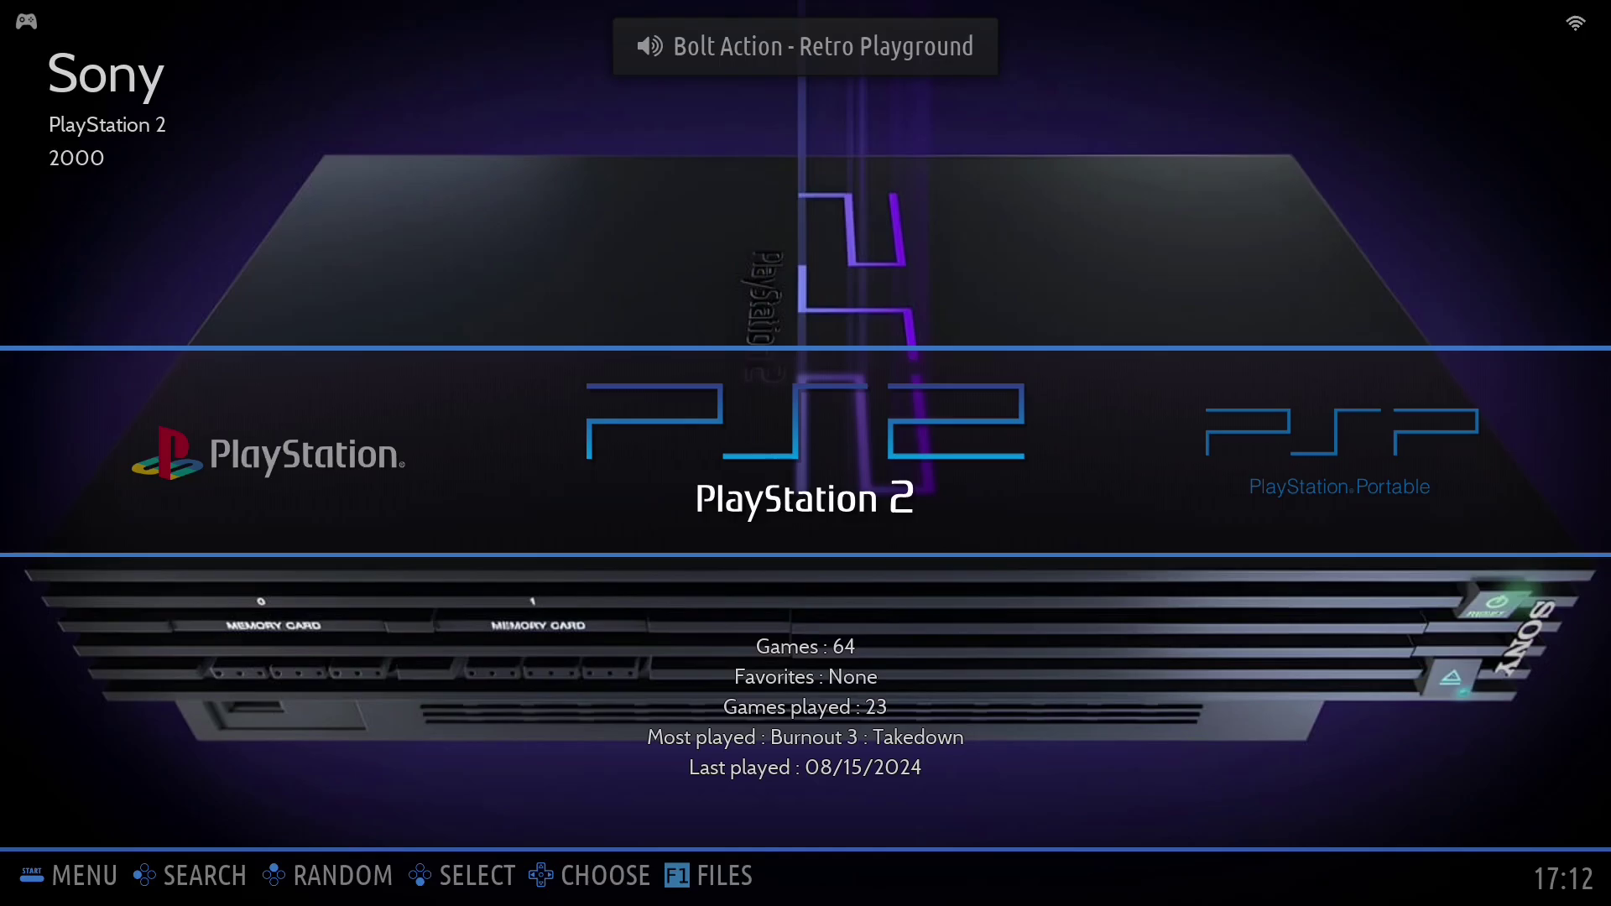
- Launch Devil May Cry from the PlayStation 2 game list
{"action": "key", "text": "Return"}
{"action": "key", "text": "Down"}
{"action": "key", "text": "Up"}
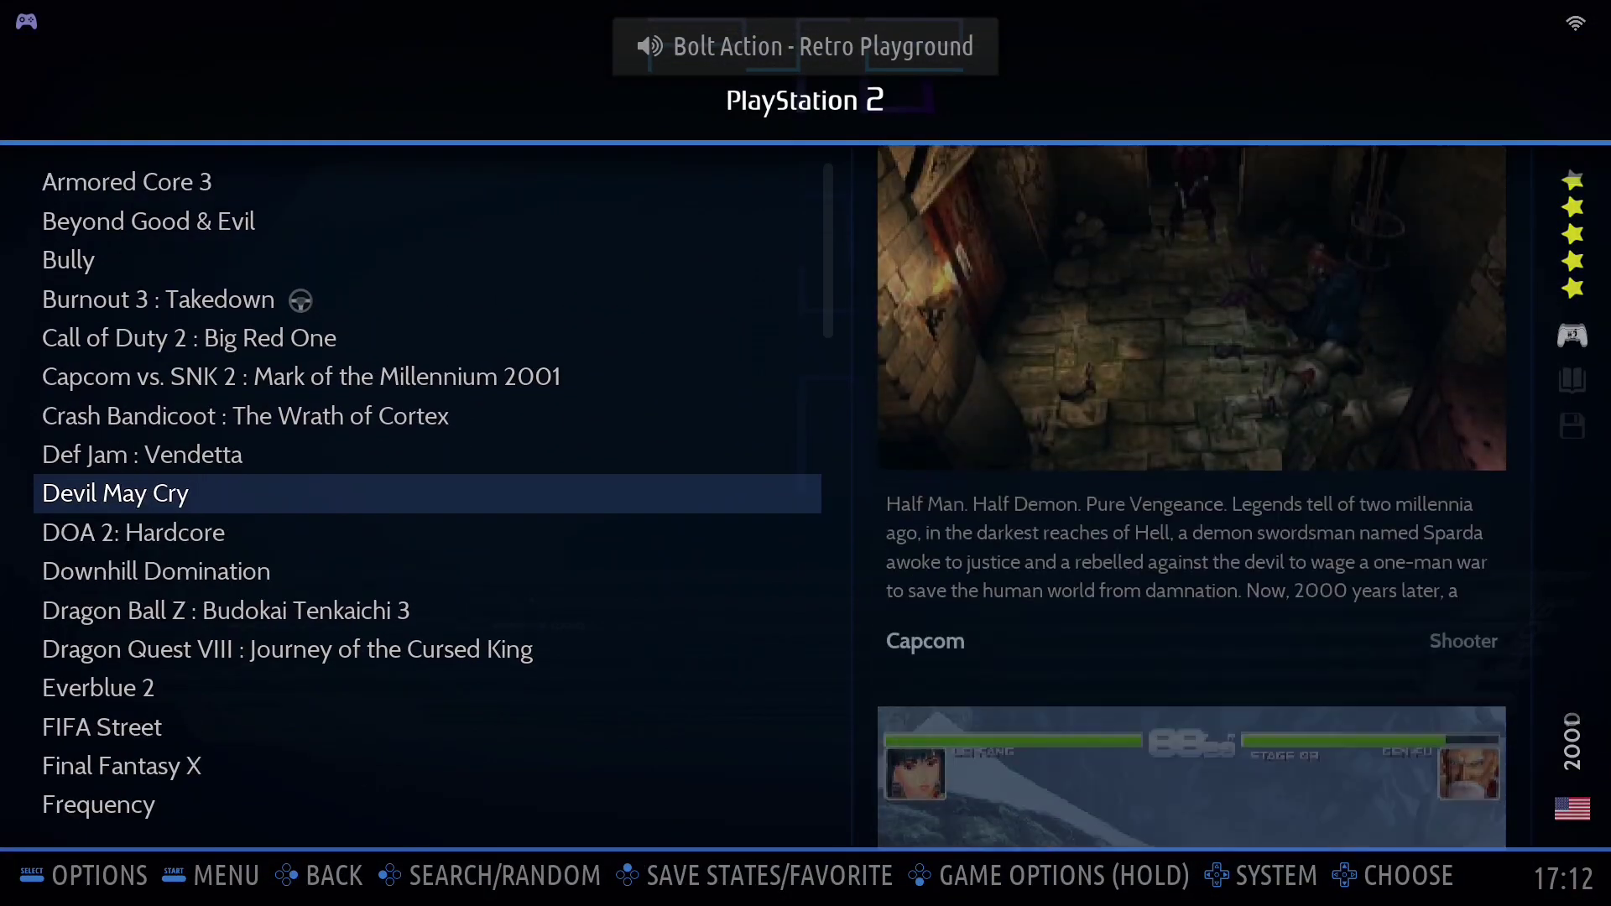
{"action": "key", "text": "Return"}
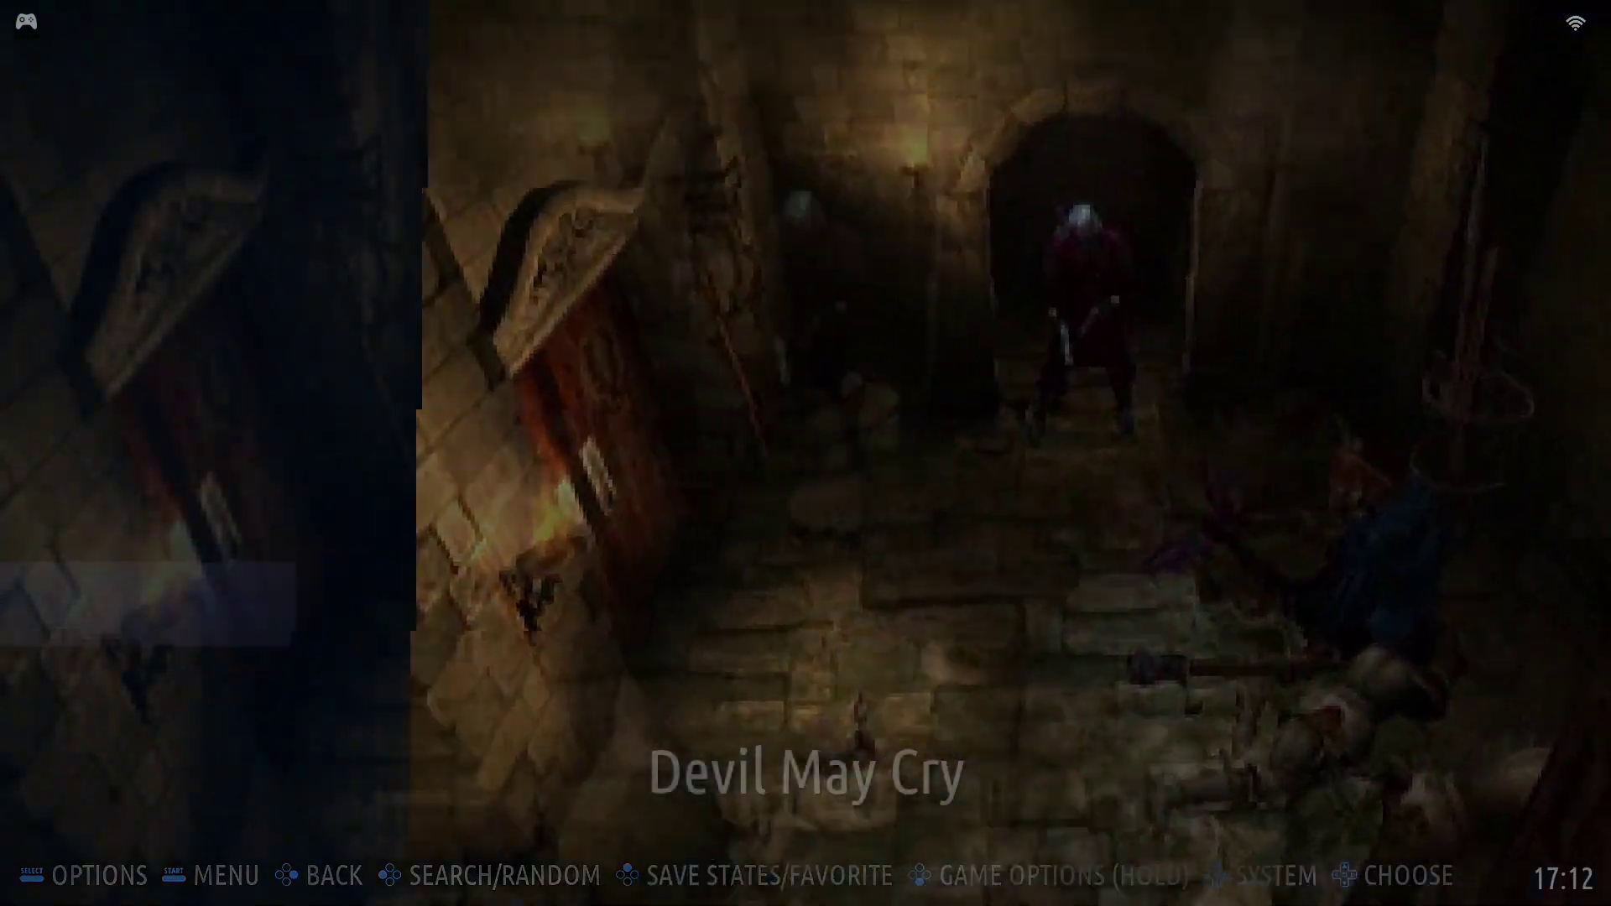